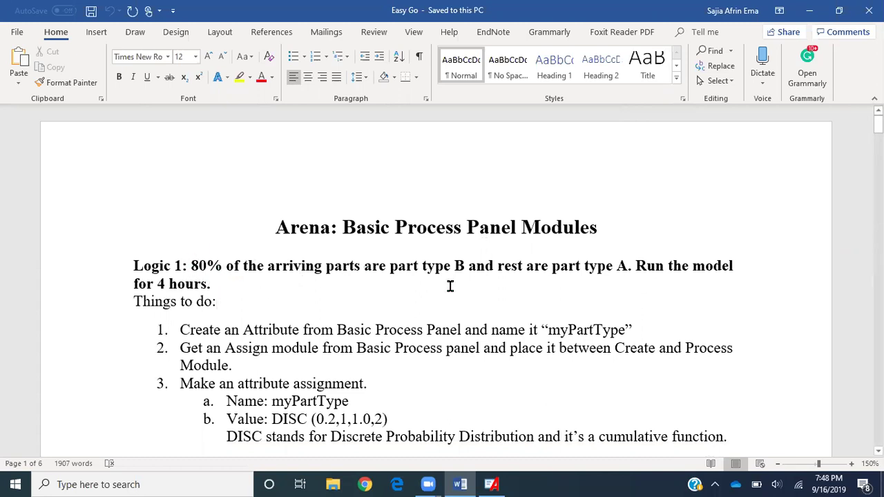
Review the Logic 1 part-type text in Word, then bring the Arena drilling model to the front
{"action": "left_click", "coordinate": [469, 270]}
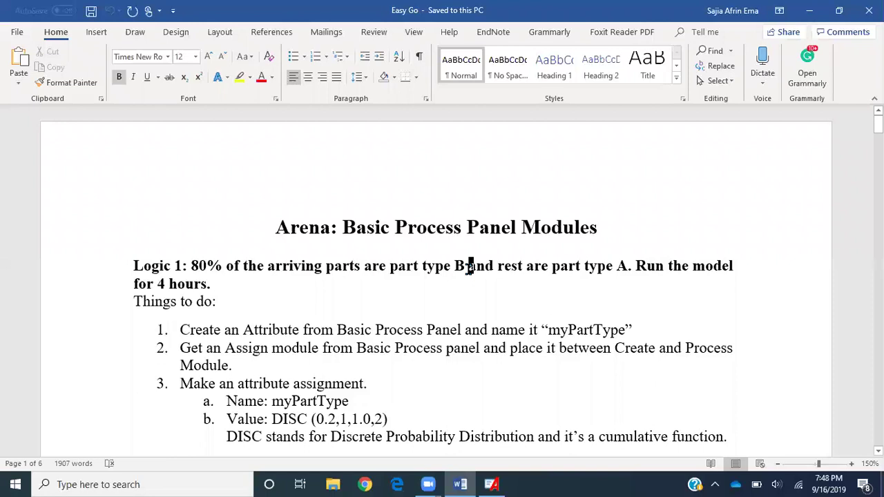
{"action": "left_click", "coordinate": [624, 266]}
{"action": "key", "text": "shift+Right"}
{"action": "left_click", "coordinate": [220, 276]}
{"action": "mouse_move", "coordinate": [496, 484]}
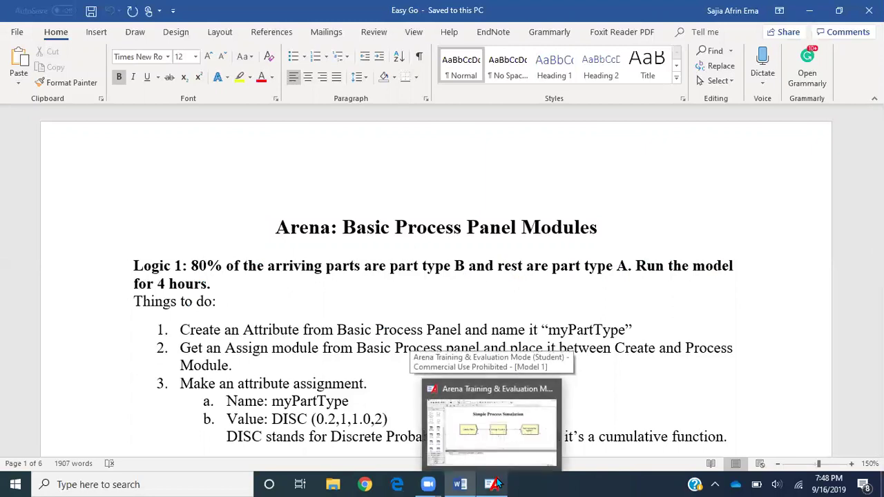
{"action": "left_click", "coordinate": [497, 483]}
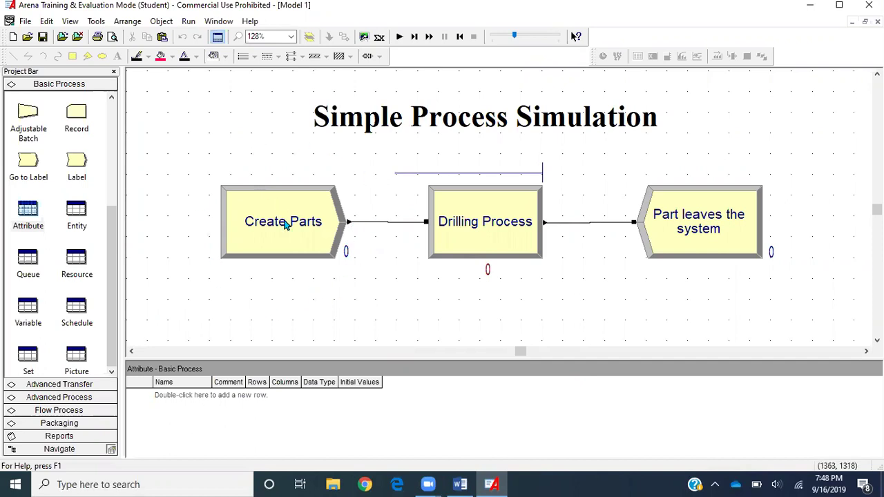
{"action": "double_click", "coordinate": [494, 248]}
{"action": "left_click", "coordinate": [450, 360]}
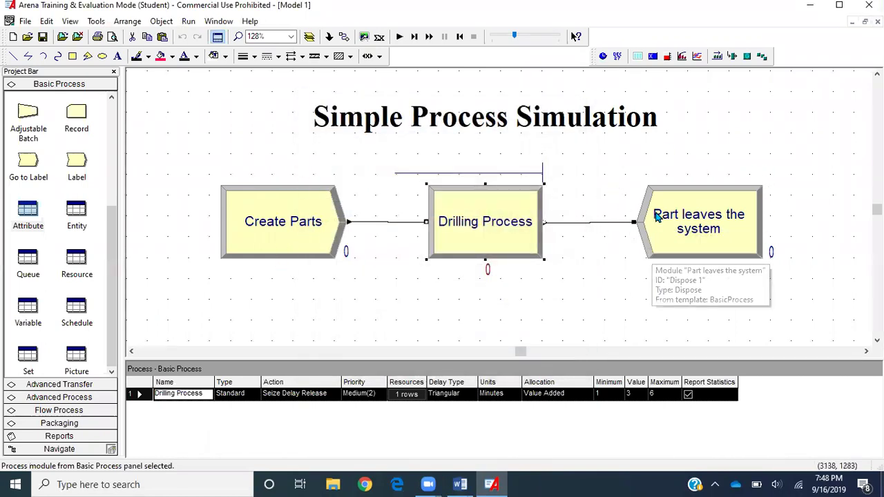
{"action": "left_click", "coordinate": [360, 296]}
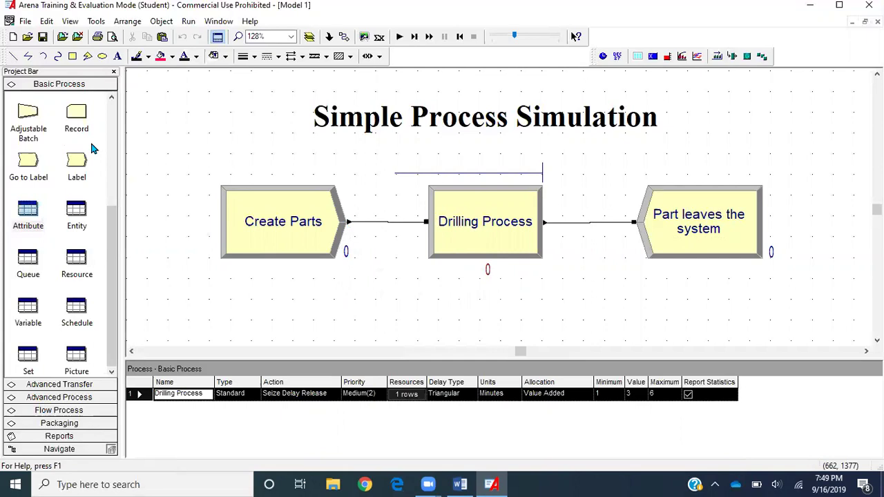
{"action": "scroll", "coordinate": [93, 148], "scroll_direction": "up", "scroll_amount": 5}
{"action": "scroll", "coordinate": [93, 148], "scroll_direction": "down", "scroll_amount": 5}
{"action": "left_click", "coordinate": [25, 216]}
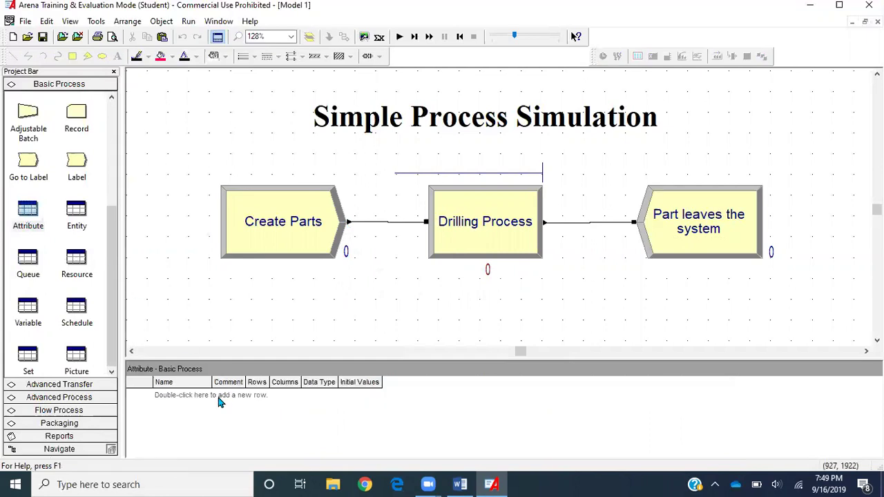
Add a new attribute named myPartType, data type Real, in the Attribute spreadsheet
{"action": "double_click", "coordinate": [219, 402]}
{"action": "left_click", "coordinate": [184, 392]}
{"action": "key", "text": "BackSpace"}
{"action": "key", "text": "BackSpace"}
{"action": "key", "text": "BackSpace"}
{"action": "key", "text": "BackSpace"}
{"action": "key", "text": "BackSpace"}
{"action": "key", "text": "BackSpace"}
{"action": "key", "text": "BackSpace"}
{"action": "key", "text": "BackSpace"}
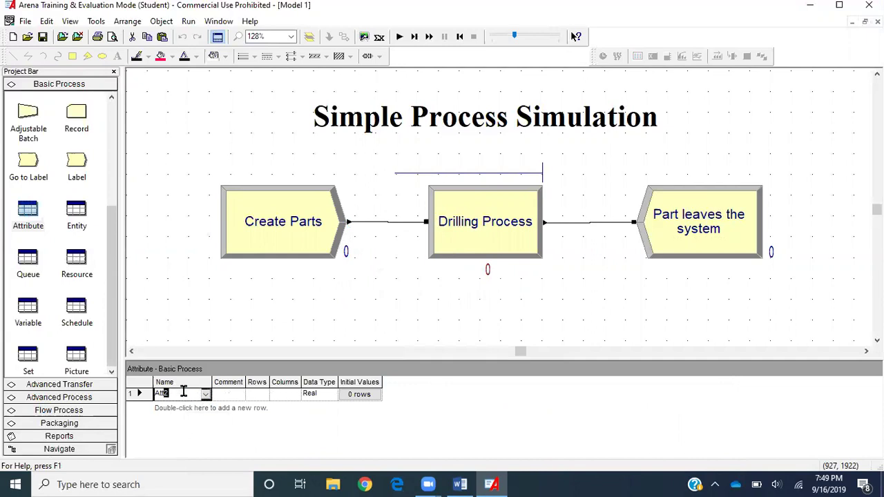
{"action": "key", "text": "BackSpace"}
{"action": "key", "text": "BackSpace"}
{"action": "type", "text": "myPartType"}
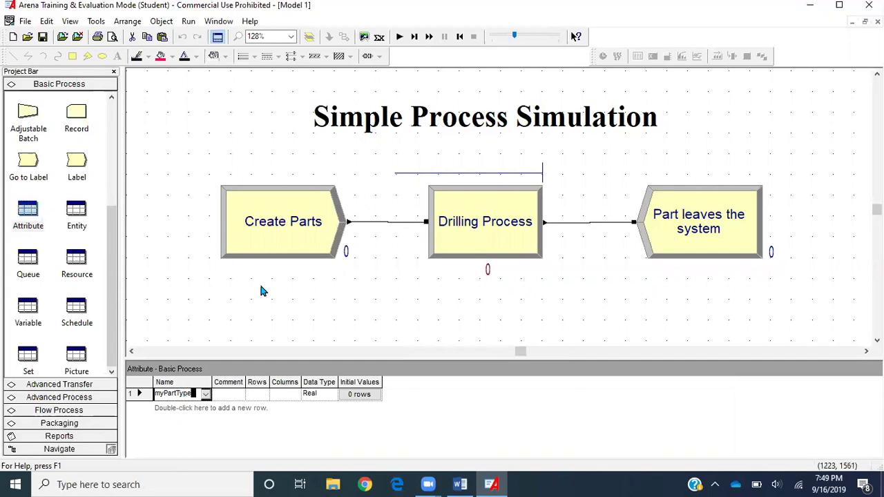
{"action": "left_click", "coordinate": [262, 301]}
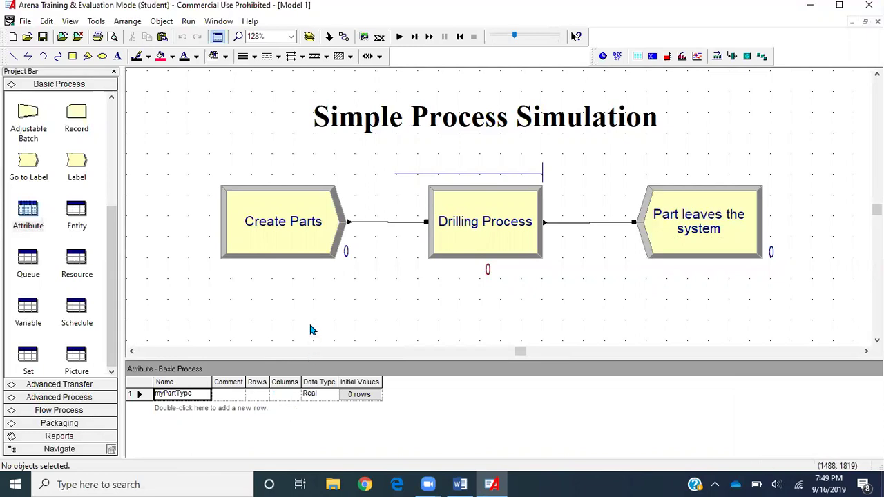
Delete the Create Parts–Drilling Process link and move Drilling Process and Part leaves the system down a row
{"action": "scroll", "coordinate": [310, 330], "scroll_direction": "down", "scroll_amount": 1}
{"action": "scroll", "coordinate": [310, 330], "scroll_direction": "down", "scroll_amount": 4}
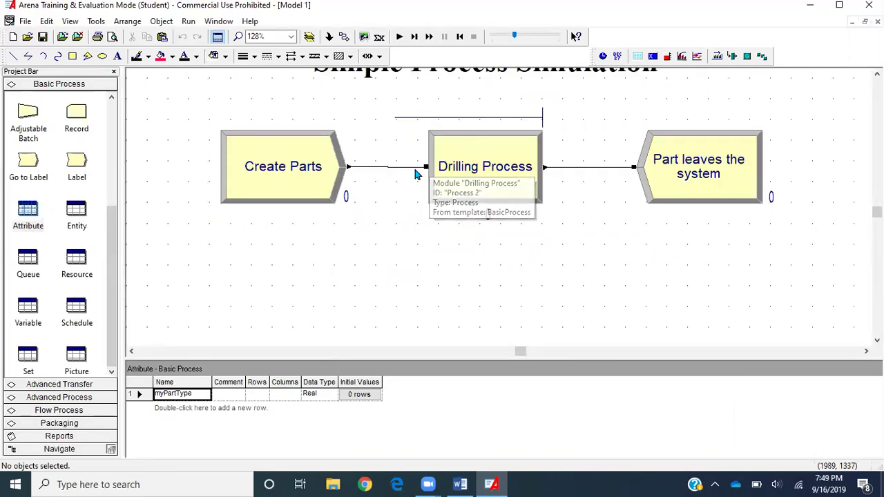
{"action": "left_click_drag", "start_coordinate": [112, 201], "coordinate": [115, 102]}
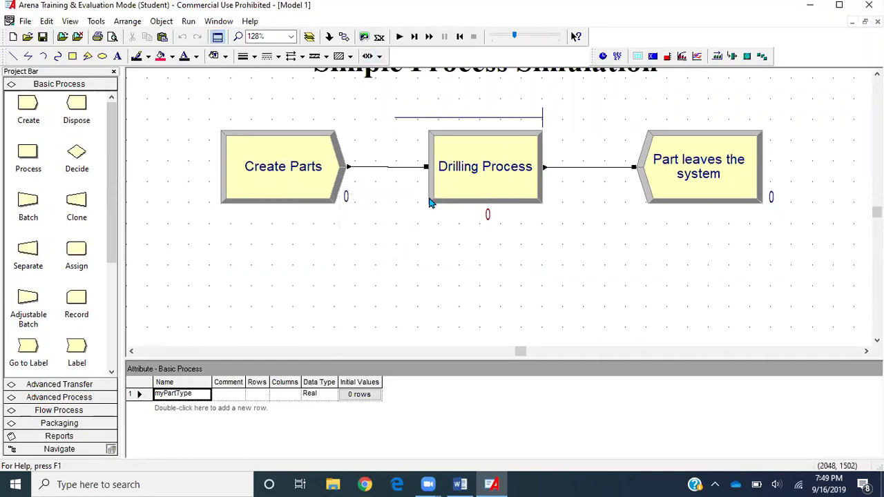
{"action": "left_click", "coordinate": [408, 173]}
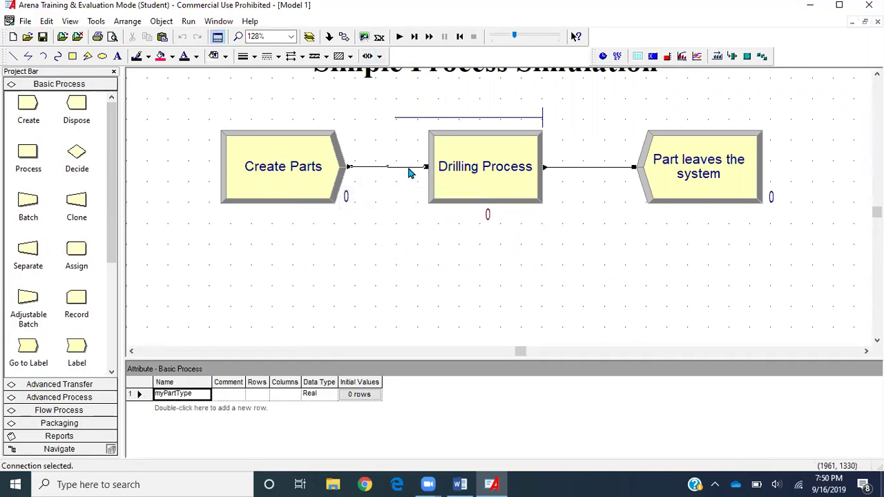
{"action": "key", "text": "Delete"}
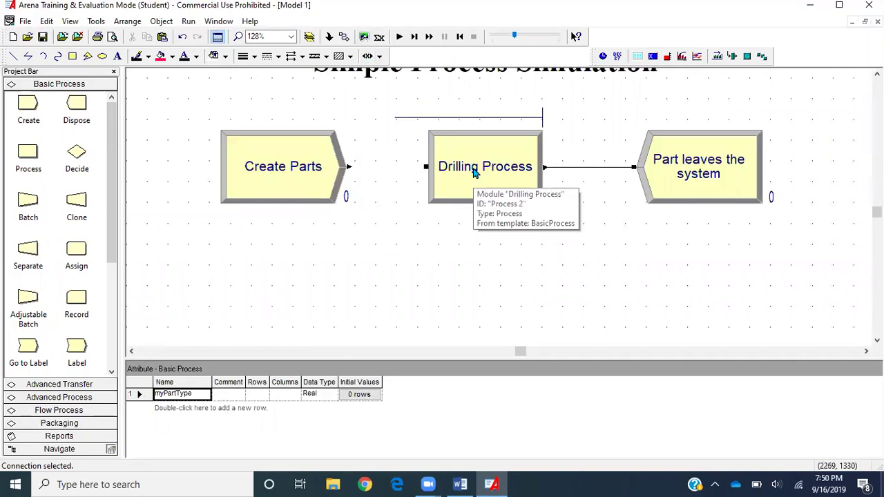
{"action": "left_click_drag", "start_coordinate": [474, 172], "coordinate": [264, 286]}
{"action": "left_click_drag", "start_coordinate": [711, 174], "coordinate": [460, 290]}
Place an Assign module right of Create Parts, align it, and connect Assign 1 to Drilling Process
{"action": "left_click", "coordinate": [602, 236]}
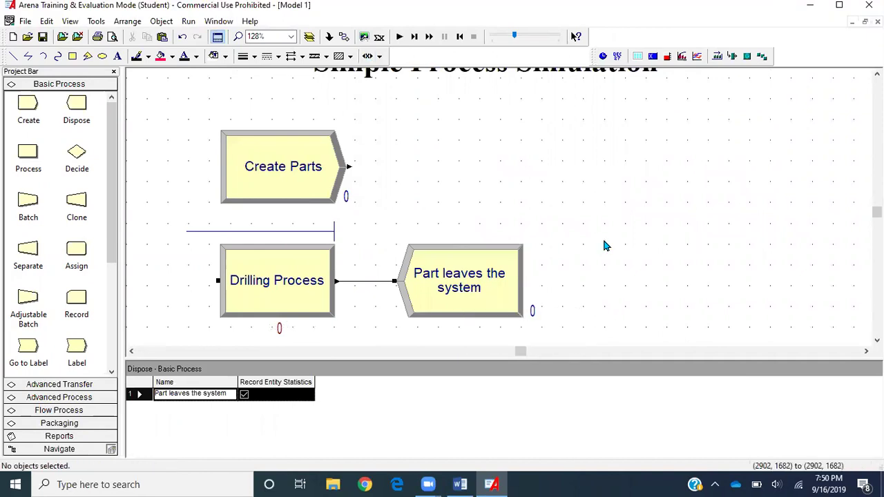
{"action": "left_click", "coordinate": [309, 201]}
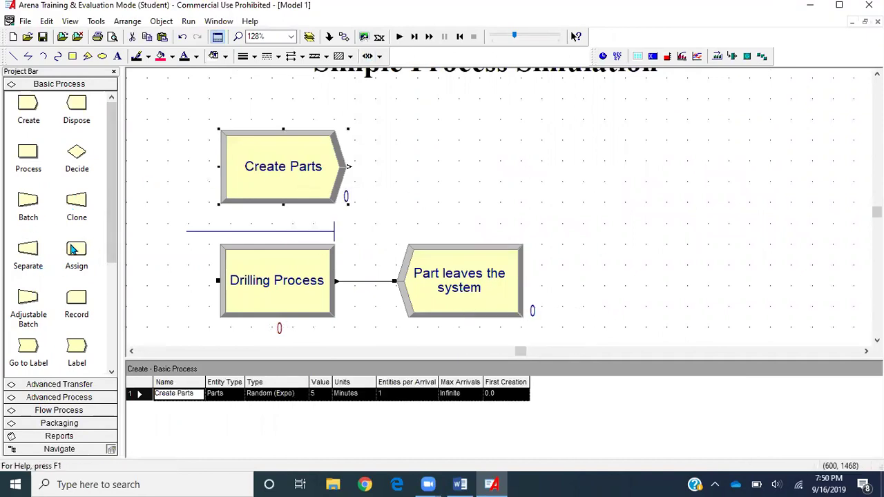
{"action": "mouse_move", "coordinate": [76, 250]}
{"action": "left_mouse_down"}
{"action": "mouse_move", "coordinate": [188, 183]}
{"action": "mouse_move", "coordinate": [420, 172]}
{"action": "mouse_move", "coordinate": [405, 166]}
{"action": "left_mouse_up"}
{"action": "left_click", "coordinate": [278, 172]}
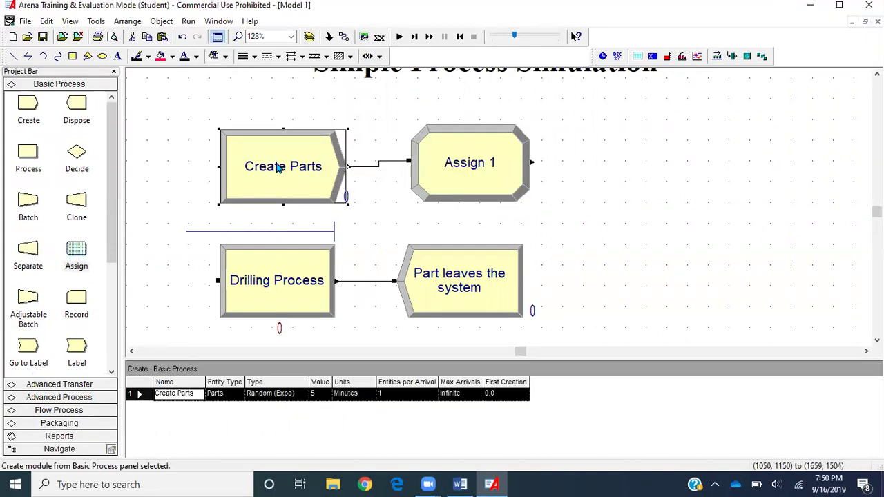
{"action": "mouse_move", "coordinate": [279, 171]}
{"action": "left_mouse_down"}
{"action": "mouse_move", "coordinate": [278, 160]}
{"action": "mouse_move", "coordinate": [275, 174]}
{"action": "left_mouse_up"}
{"action": "left_click", "coordinate": [686, 132]}
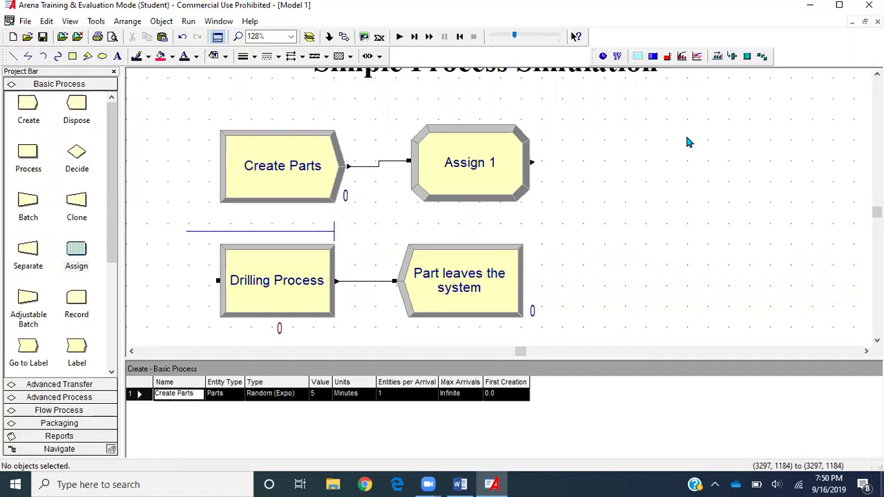
{"action": "left_click", "coordinate": [443, 181]}
{"action": "left_click_drag", "start_coordinate": [442, 180], "coordinate": [438, 185]}
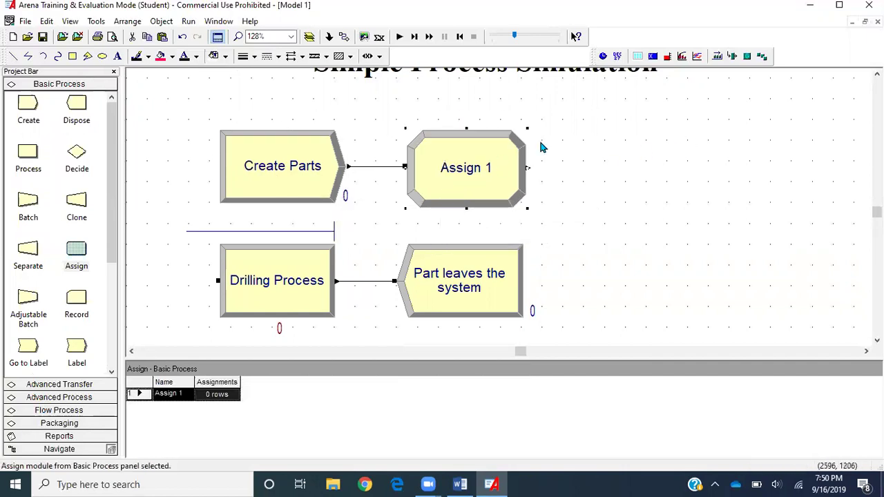
{"action": "left_click", "coordinate": [344, 36]}
{"action": "left_click", "coordinate": [532, 168]}
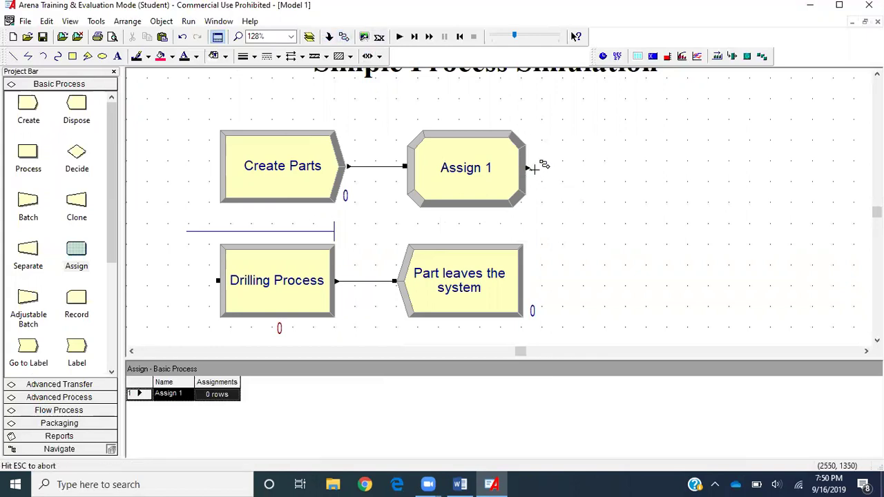
{"action": "left_click", "coordinate": [218, 280]}
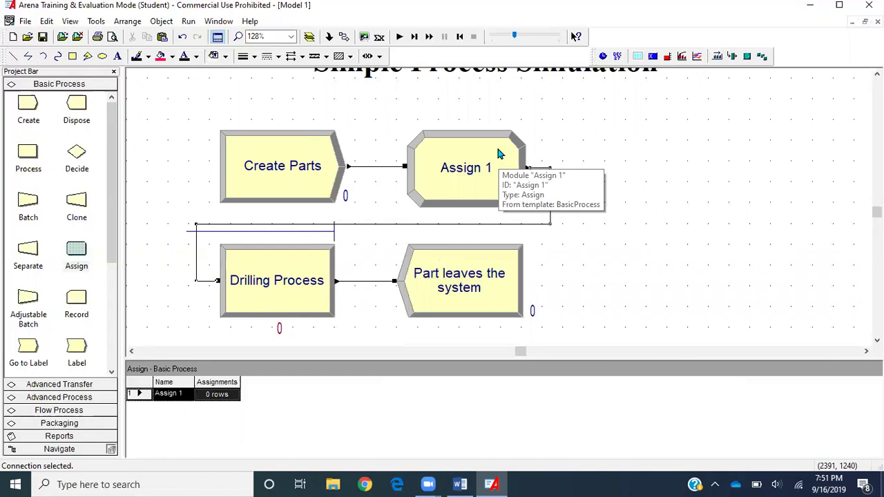
Rename the Assign 1 module to Assign Part Features
{"action": "double_click", "coordinate": [500, 154]}
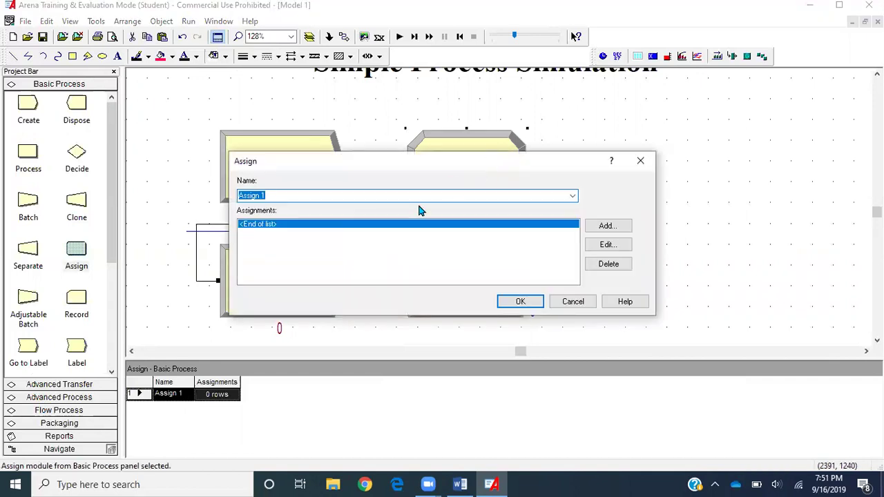
{"action": "left_click", "coordinate": [408, 195]}
{"action": "key", "text": "shift+Left"}
{"action": "key", "text": "BackSpace"}
{"action": "type", "text": "Fart Features"}
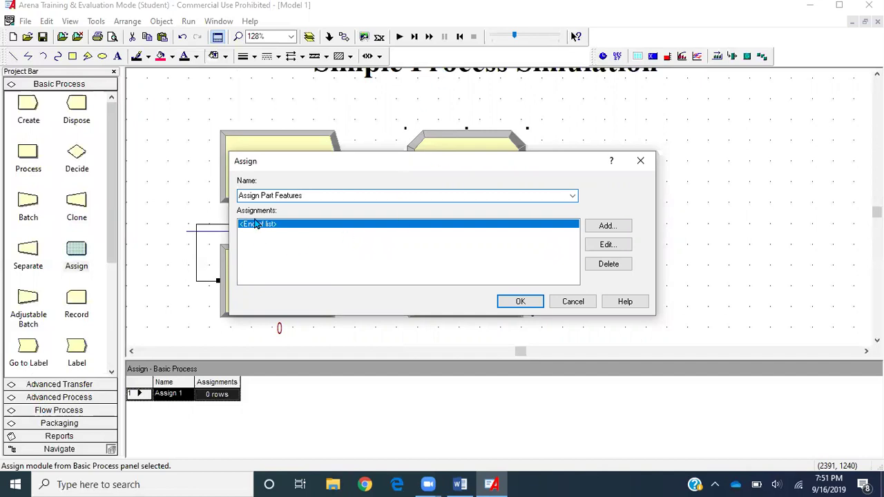
Add an assignment of type Attribute targeting myPartType
{"action": "left_click", "coordinate": [608, 227]}
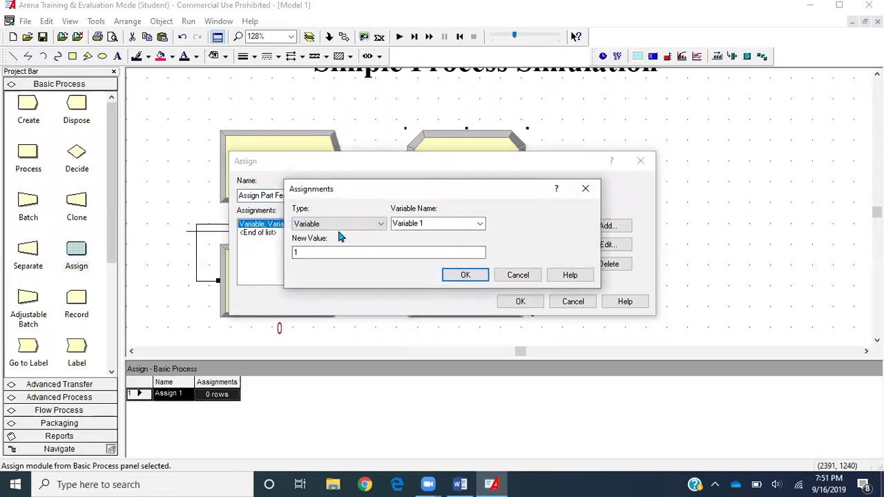
{"action": "left_click", "coordinate": [340, 231]}
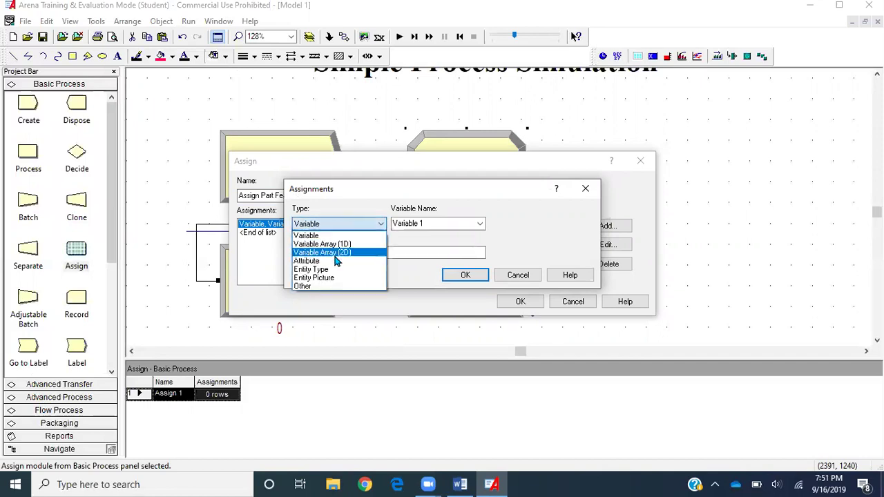
{"action": "left_click", "coordinate": [335, 263]}
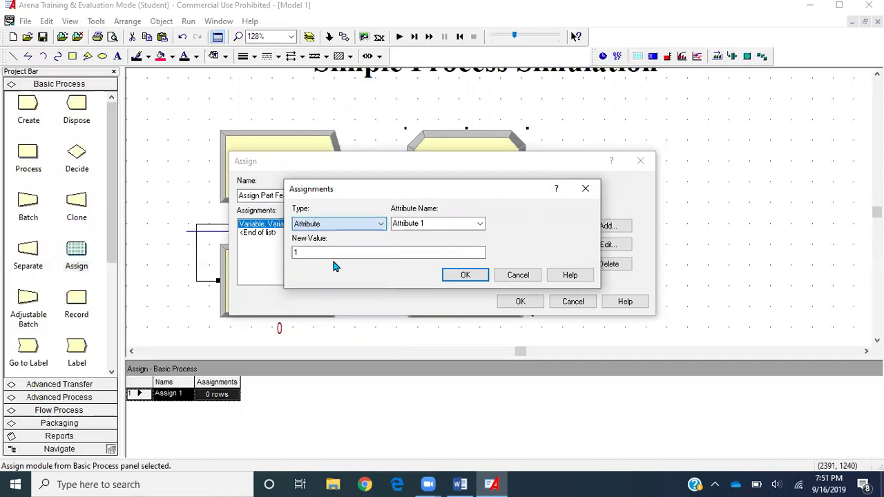
{"action": "left_click", "coordinate": [480, 225]}
{"action": "scroll", "coordinate": [450, 284], "scroll_direction": "down", "scroll_amount": 1}
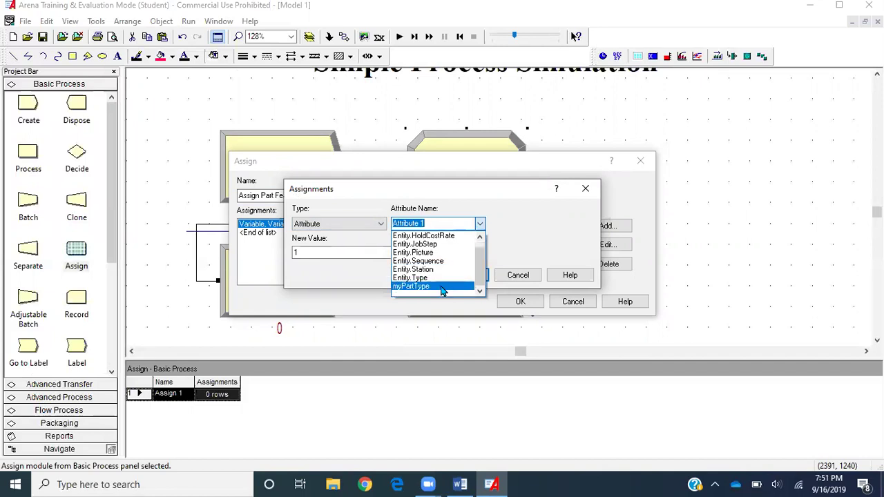
{"action": "left_click", "coordinate": [441, 287]}
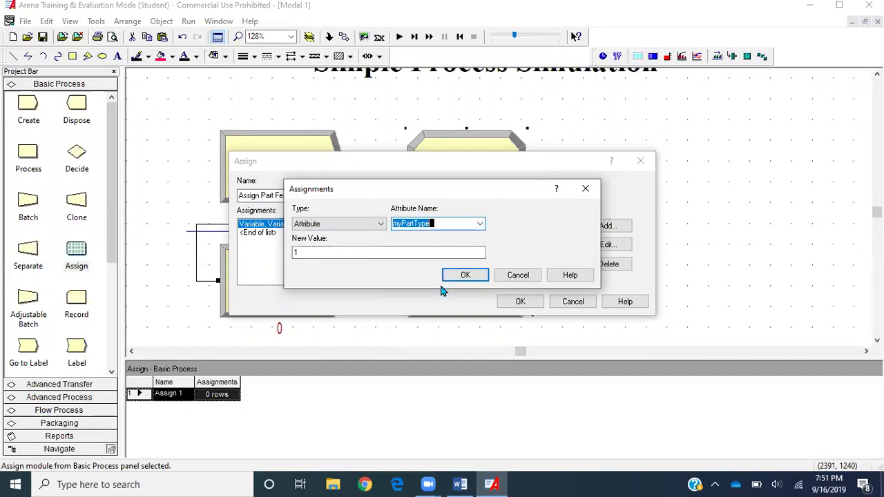
{"action": "key", "text": "Tab"}
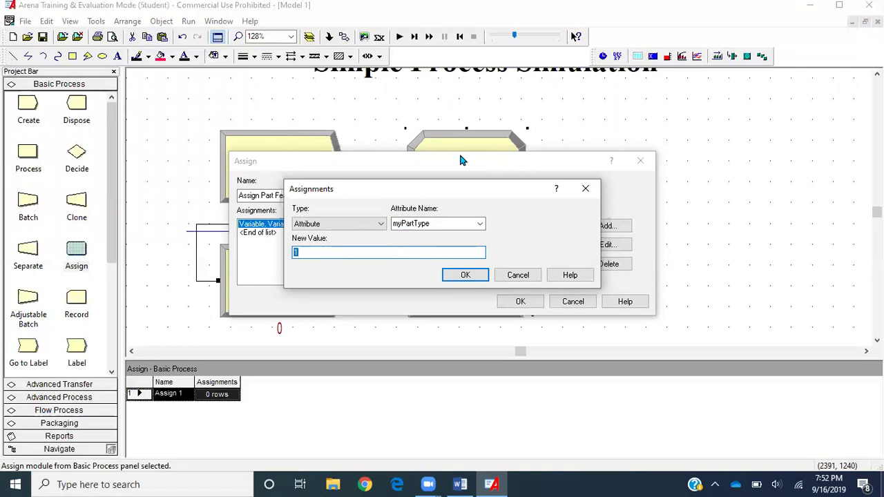
Build DISC(0.2,1,1,2) in the Expression Builder as myPartType's new value
{"action": "right_click", "coordinate": [350, 253]}
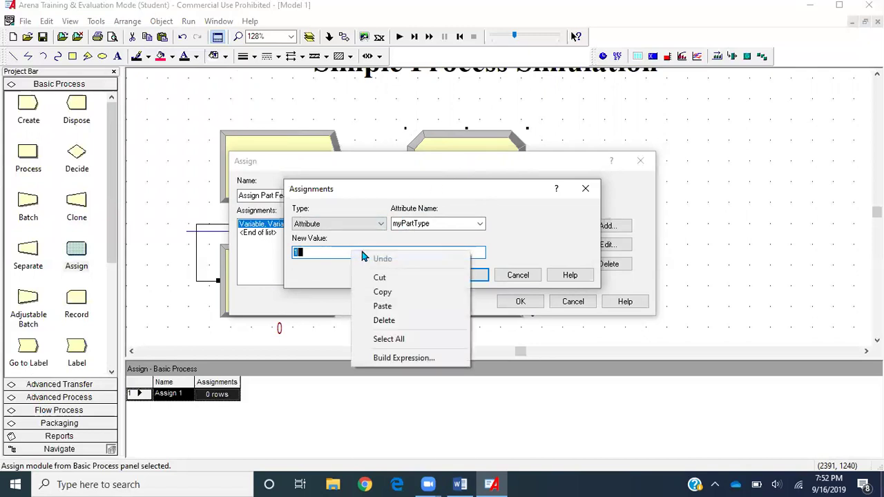
{"action": "left_click", "coordinate": [426, 359]}
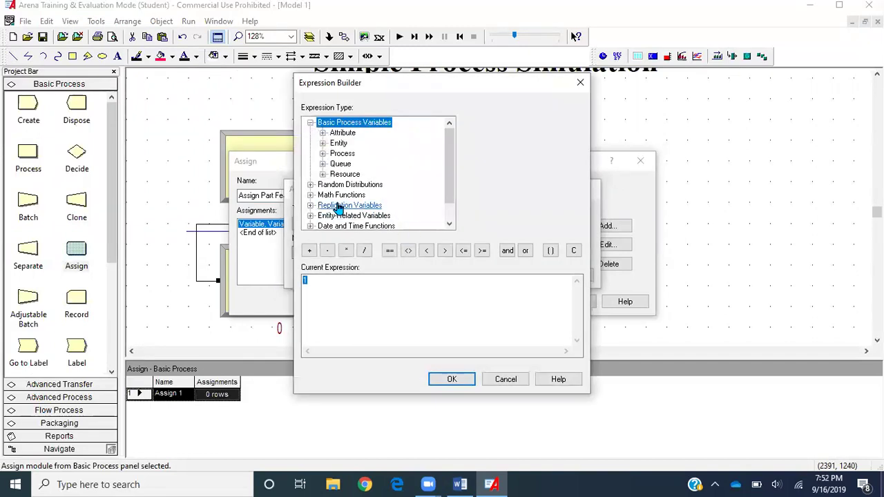
{"action": "left_click", "coordinate": [309, 185]}
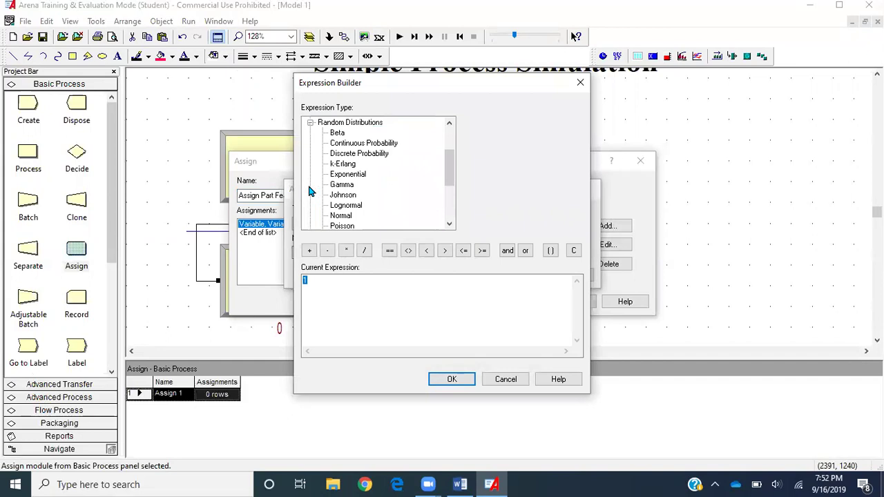
{"action": "left_click", "coordinate": [346, 154]}
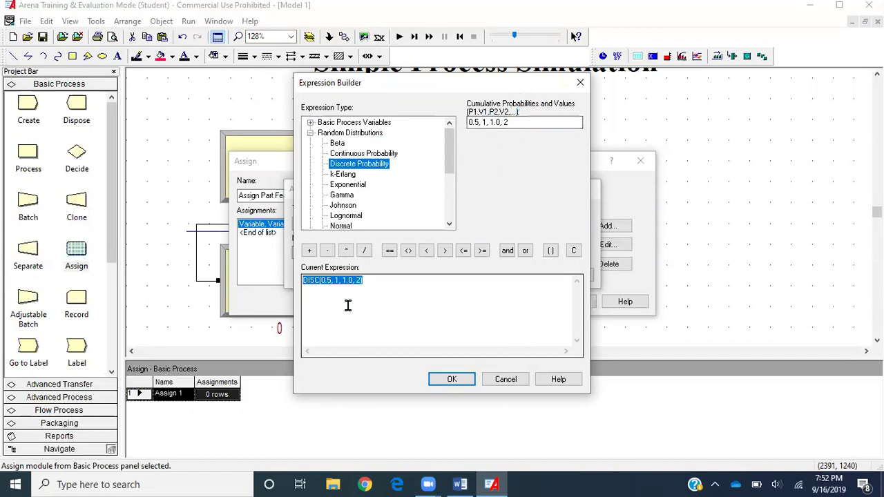
{"action": "left_click", "coordinate": [475, 121]}
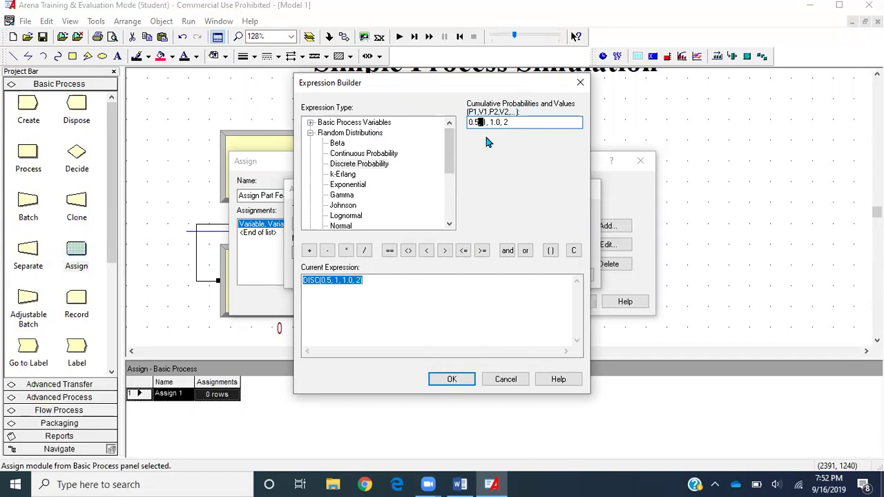
{"action": "left_click_drag", "start_coordinate": [513, 122], "coordinate": [427, 124]}
{"action": "key", "text": "BackSpace"}
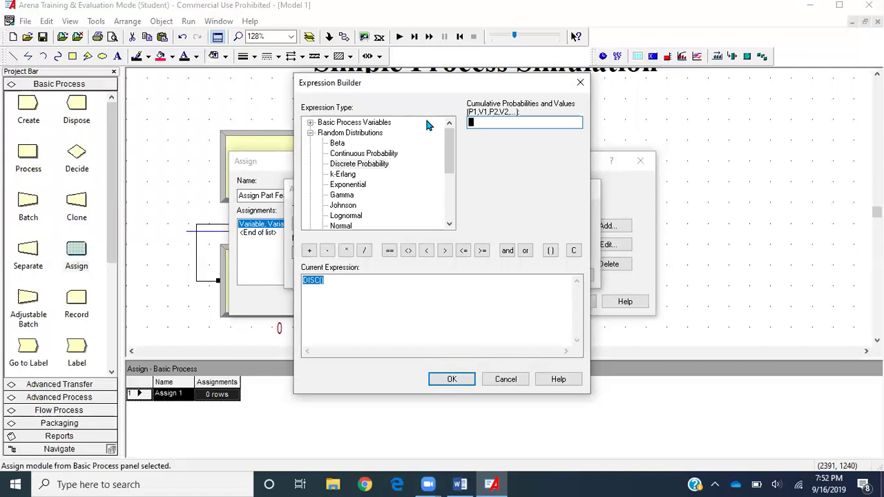
{"action": "type", "text": "0.2,"}
{"action": "type", "text": "1"}
{"action": "type", "text": ",1,2"}
{"action": "left_click", "coordinate": [437, 382]}
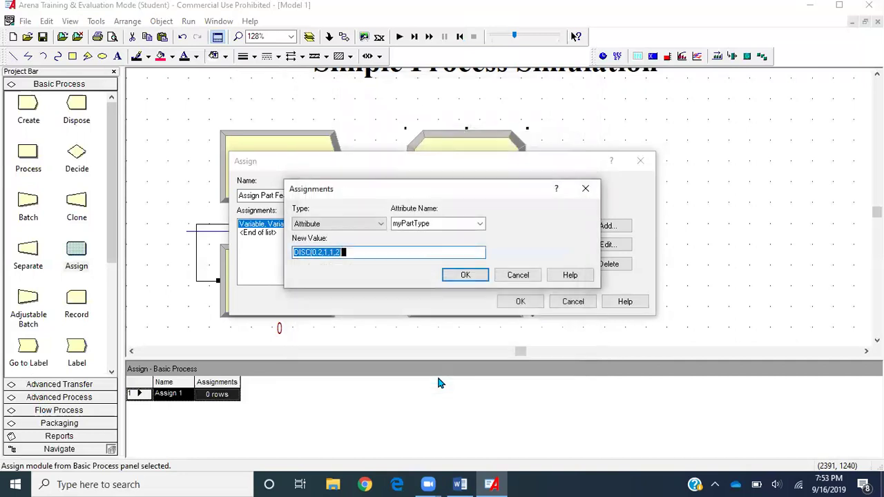
Confirm the Assign Part Features dialogs and save the model as Model 1_Advanced
{"action": "left_click", "coordinate": [463, 275]}
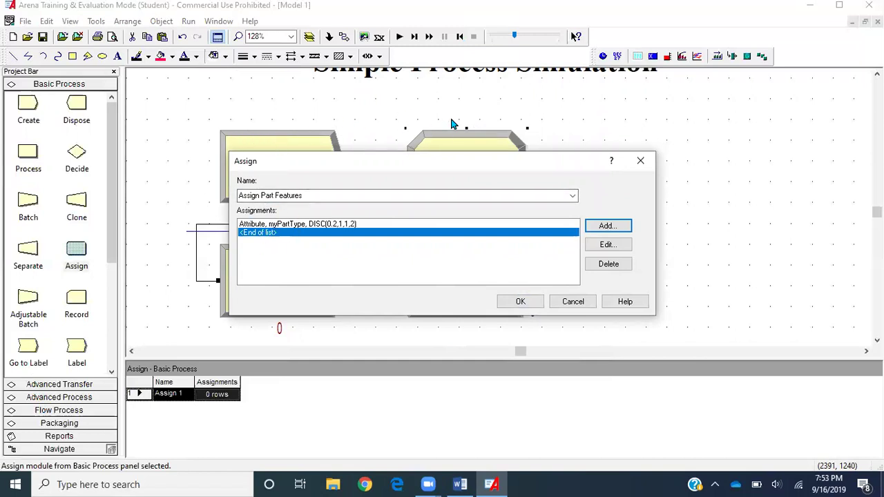
{"action": "left_click", "coordinate": [512, 302]}
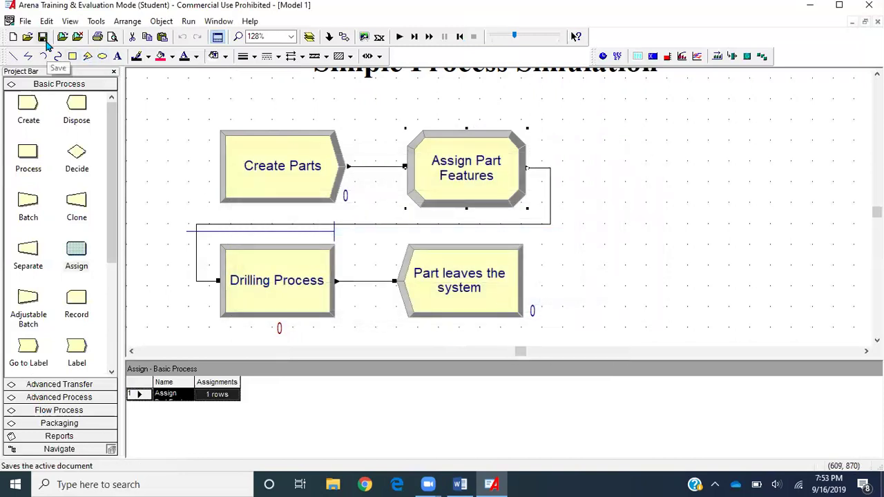
{"action": "left_click", "coordinate": [25, 21]}
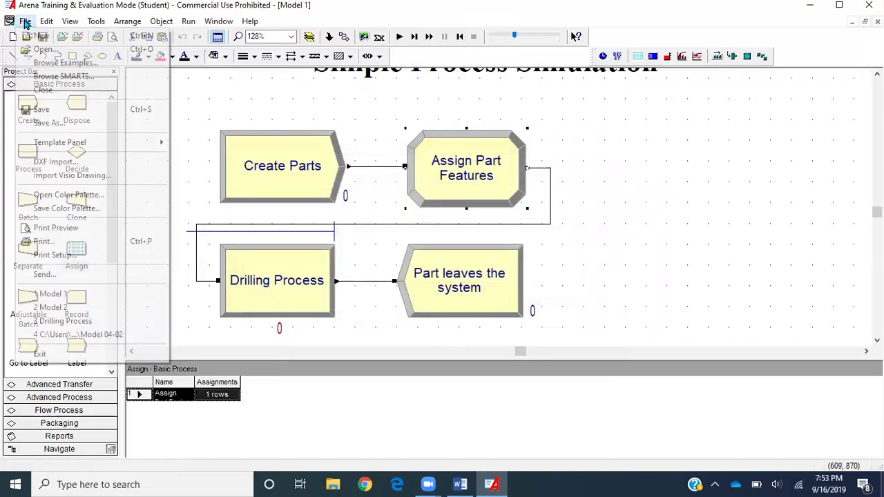
{"action": "left_click", "coordinate": [55, 123]}
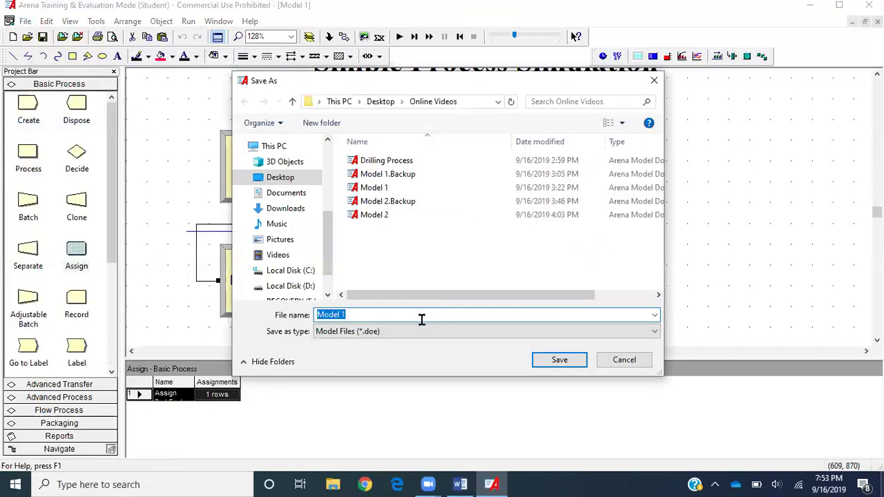
{"action": "left_click", "coordinate": [420, 319]}
{"action": "type", "text": "_Advanced"}
Finish the save, then set the Run Setup replication length to 4 Hours
{"action": "key", "text": "Return"}
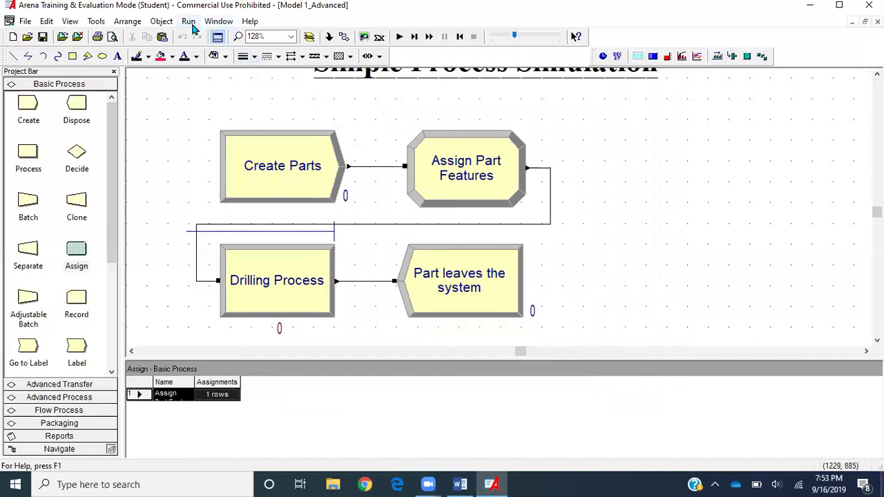
{"action": "left_click", "coordinate": [189, 21]}
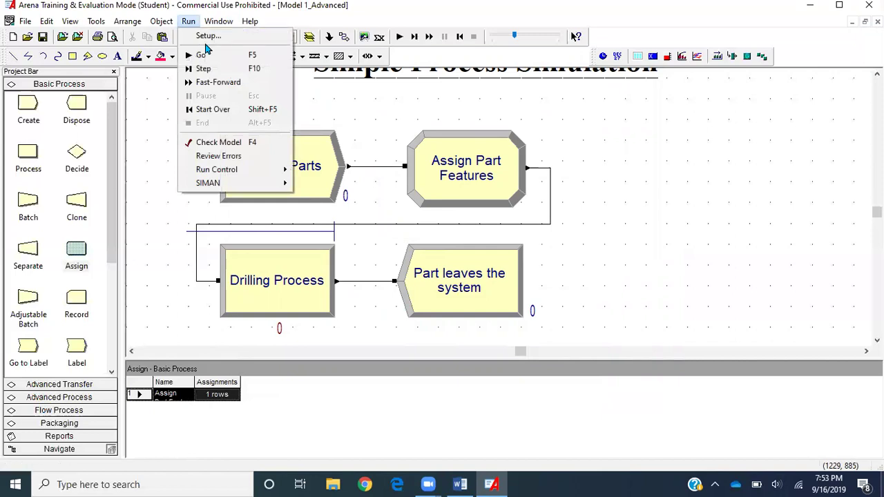
{"action": "left_click", "coordinate": [206, 40]}
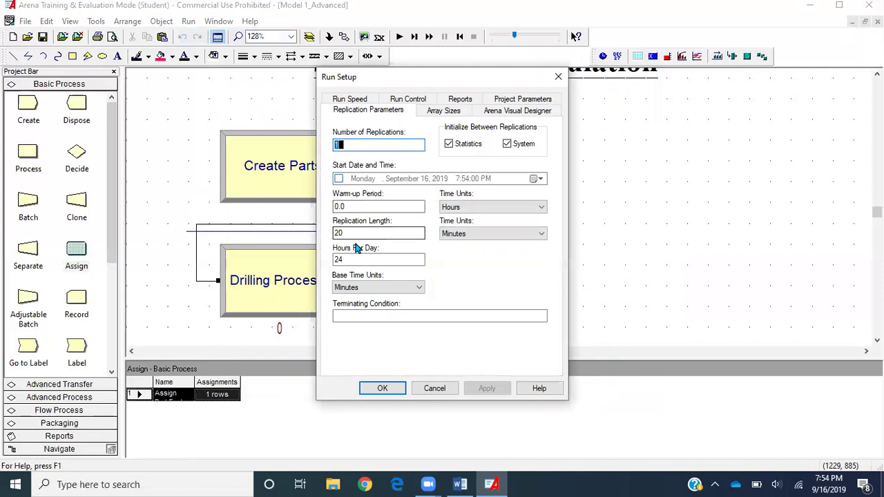
{"action": "double_click", "coordinate": [353, 233]}
{"action": "type", "text": "4"}
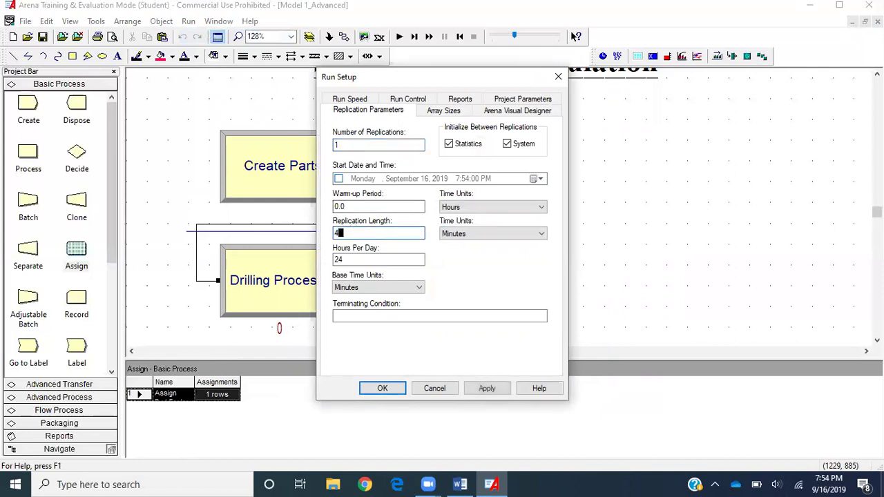
{"action": "left_click", "coordinate": [487, 235]}
{"action": "left_click", "coordinate": [458, 254]}
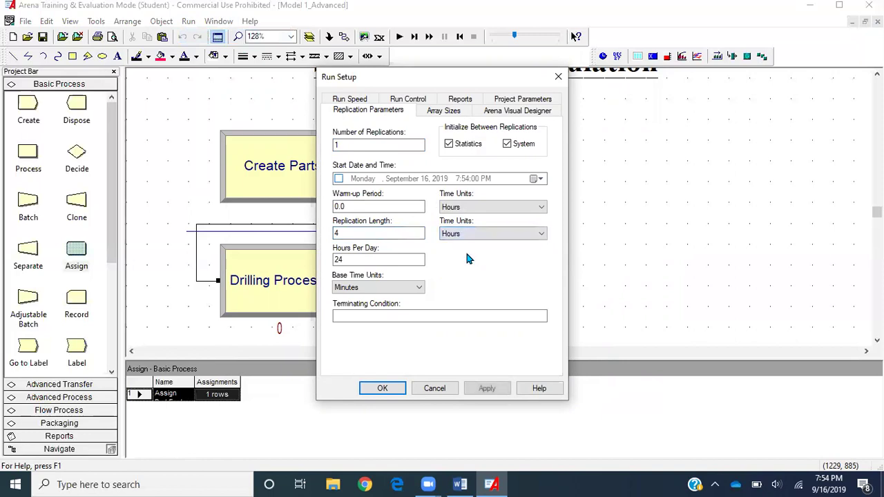
{"action": "left_click", "coordinate": [378, 144]}
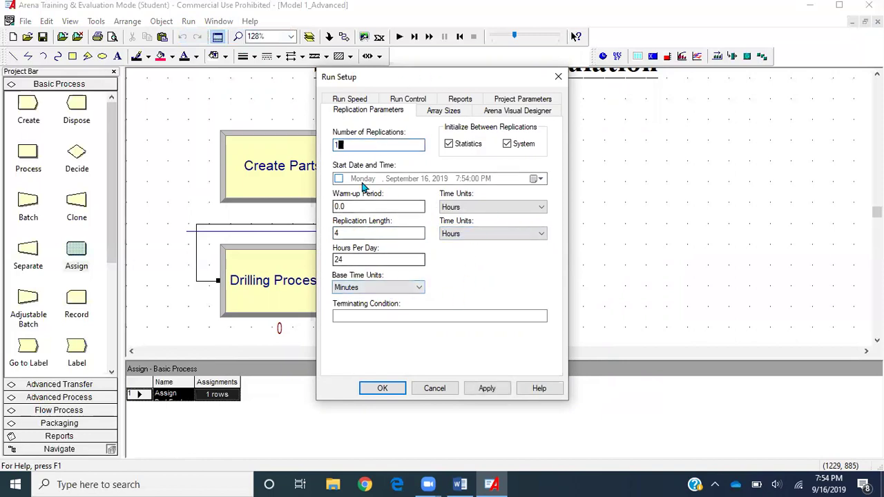
Apply Run Setup, save, run the 4-hour simulation without viewing results, then end it
{"action": "left_click", "coordinate": [398, 391]}
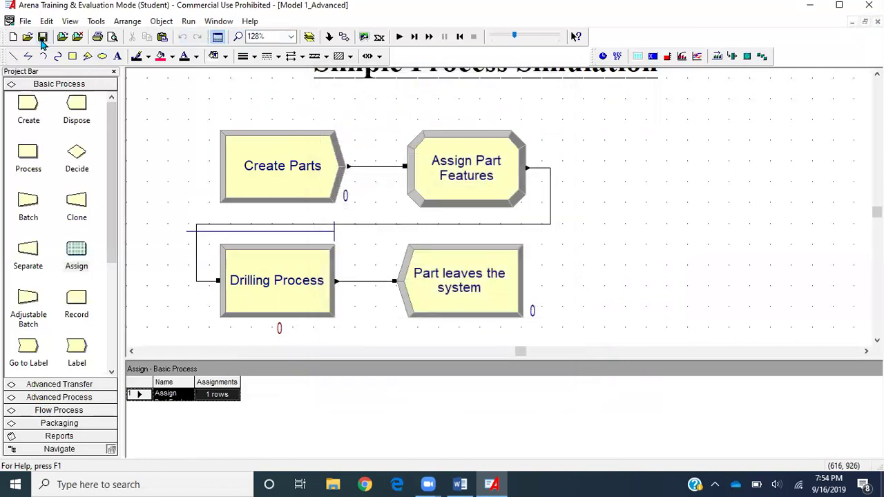
{"action": "left_click", "coordinate": [688, 242]}
{"action": "left_click", "coordinate": [400, 38]}
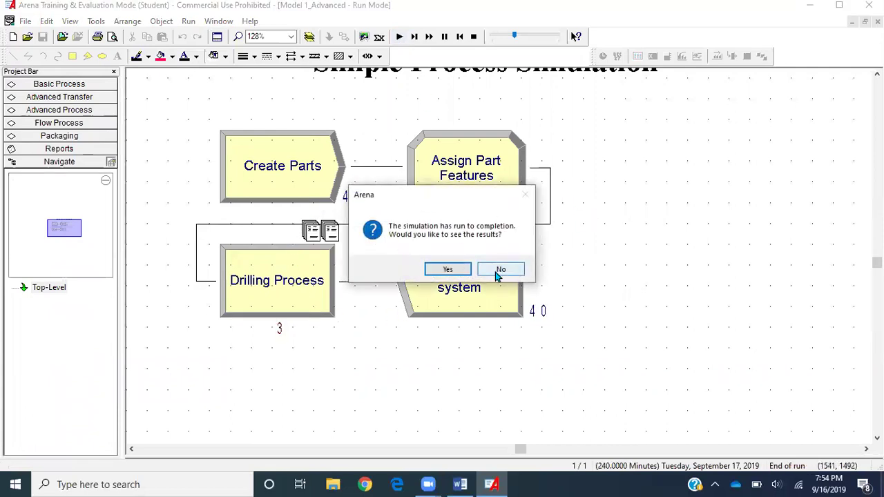
{"action": "left_click", "coordinate": [499, 269]}
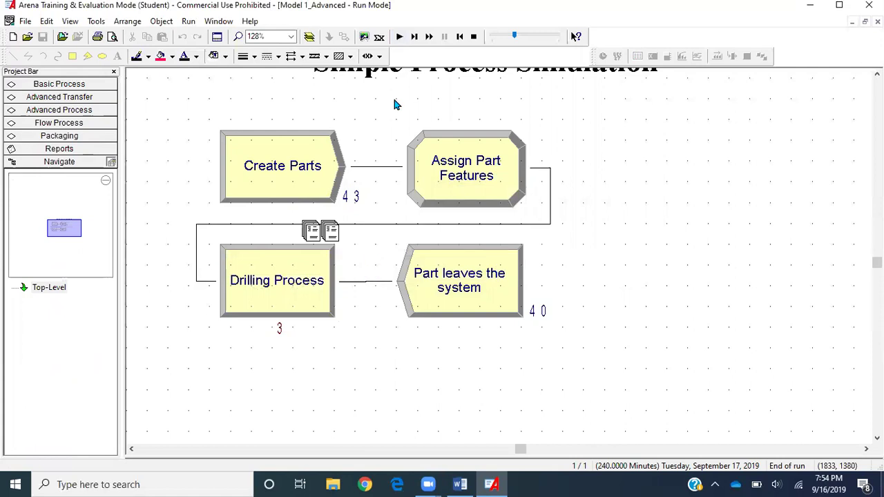
{"action": "left_click", "coordinate": [473, 37]}
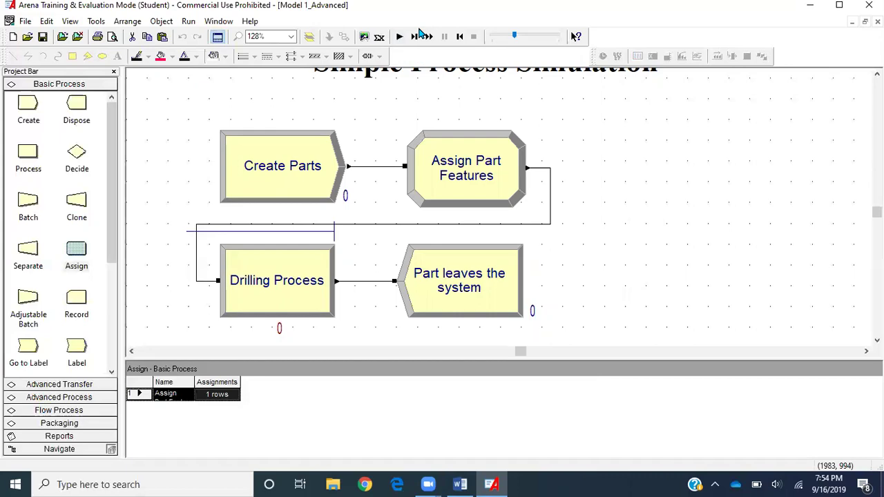
Switch to Word and read the Logic 2 steps for assigning PartA and PartB pictures
{"action": "key", "text": "alt+Tab"}
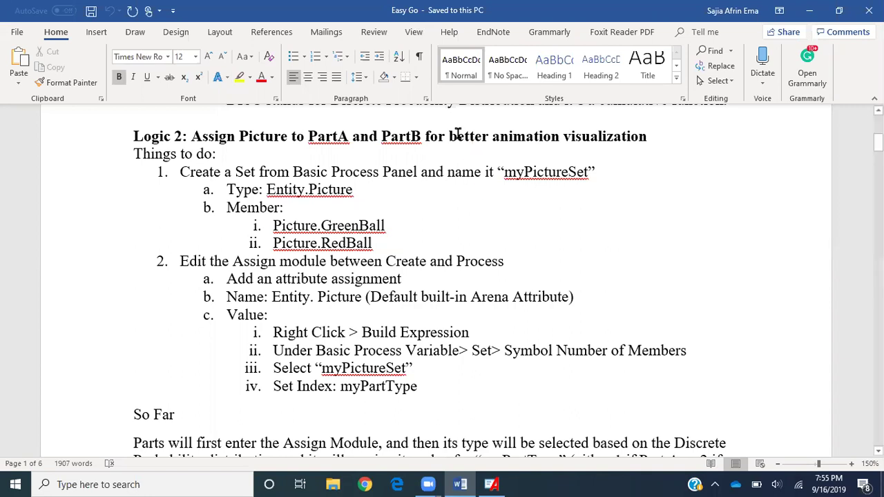
{"action": "left_click_drag", "start_coordinate": [451, 135], "coordinate": [626, 132]}
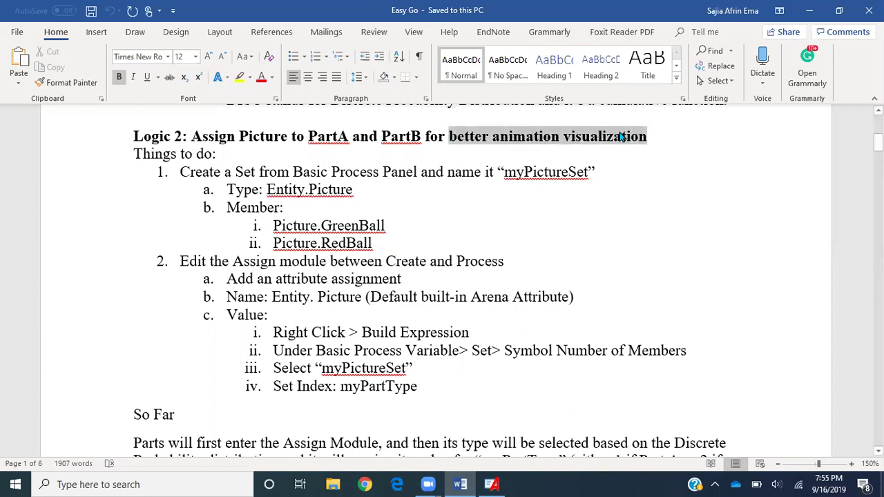
{"action": "left_click", "coordinate": [355, 137]}
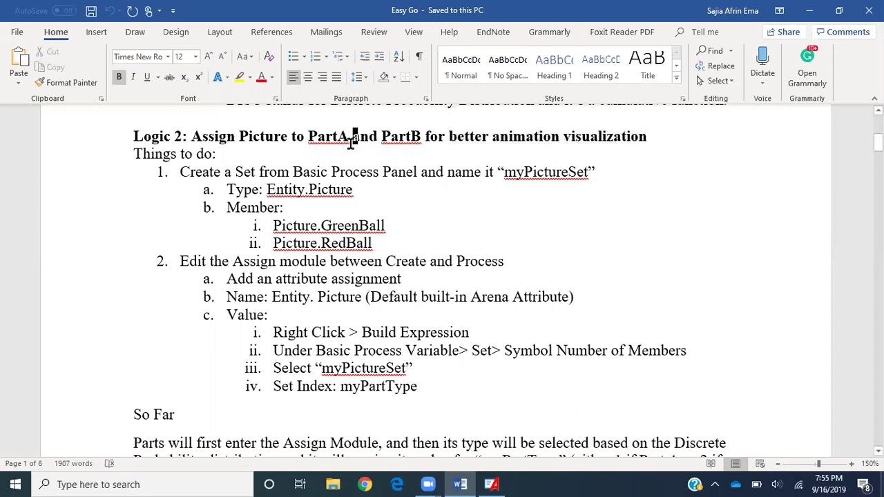
{"action": "left_click", "coordinate": [421, 136]}
Create set myPictureSet of type Entity Picture, then display the Picture table
{"action": "left_click", "coordinate": [491, 483]}
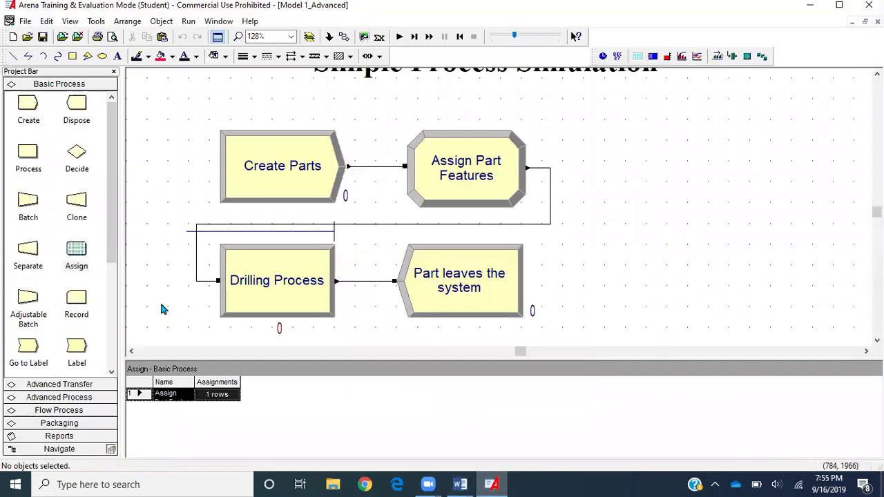
{"action": "left_click_drag", "start_coordinate": [114, 253], "coordinate": [114, 370]}
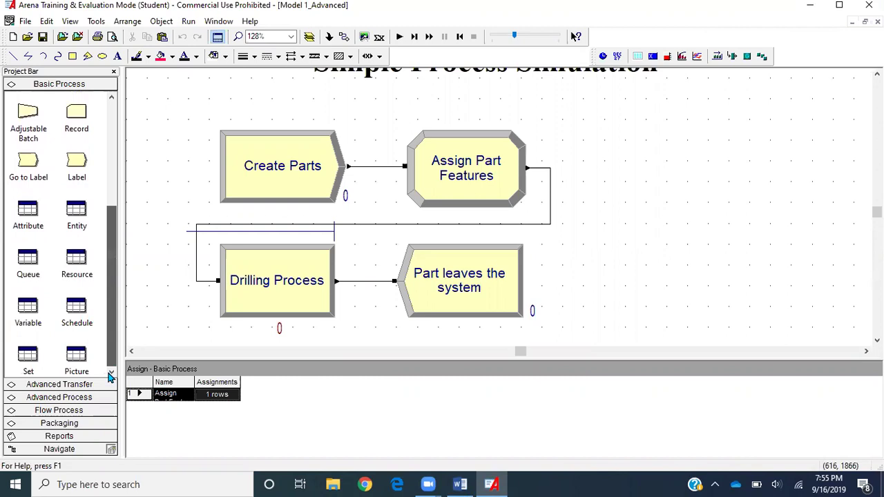
{"action": "left_click", "coordinate": [27, 358]}
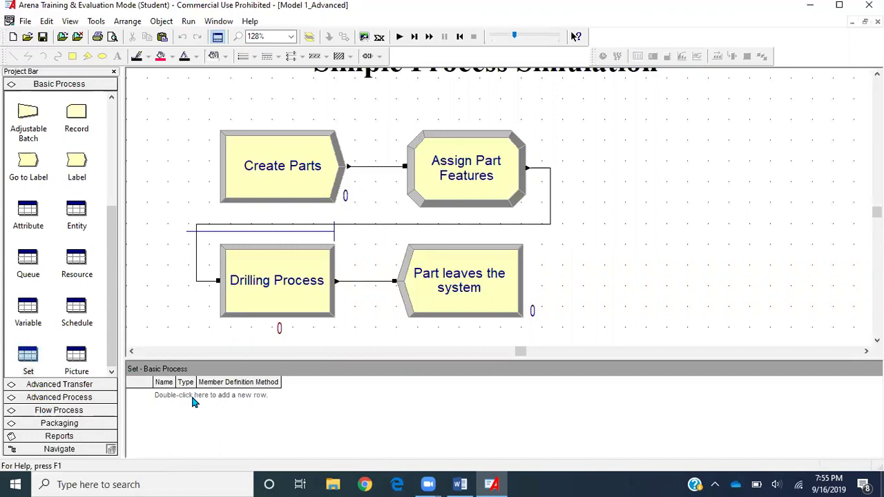
{"action": "double_click", "coordinate": [193, 398]}
{"action": "left_click", "coordinate": [192, 395]}
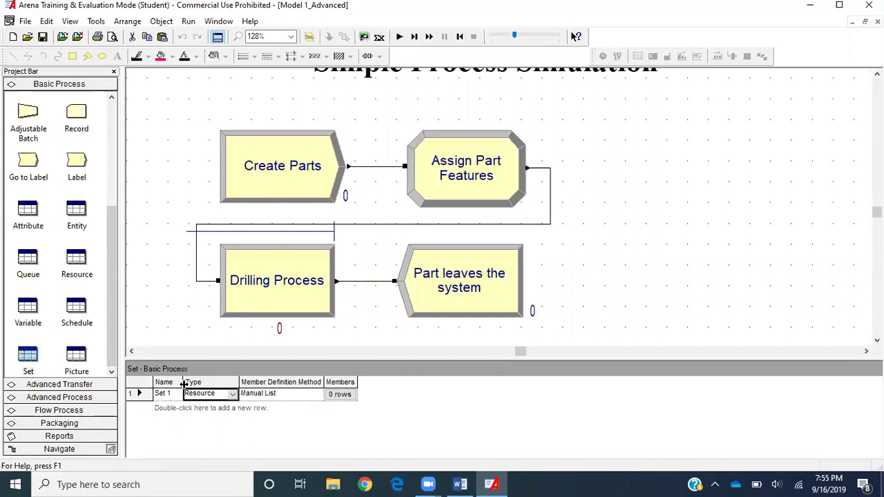
{"action": "left_click_drag", "start_coordinate": [184, 385], "coordinate": [224, 385]}
{"action": "left_click", "coordinate": [194, 397]}
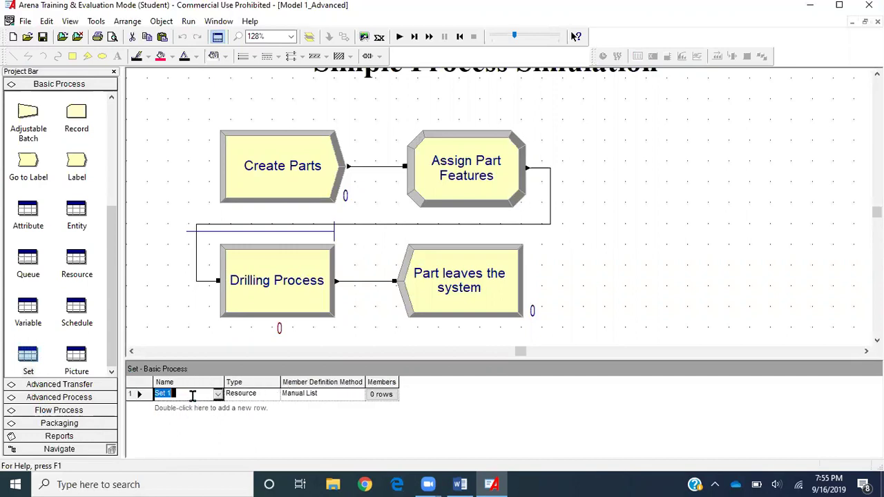
{"action": "type", "text": "myPictureSe"}
{"action": "left_click", "coordinate": [245, 398]}
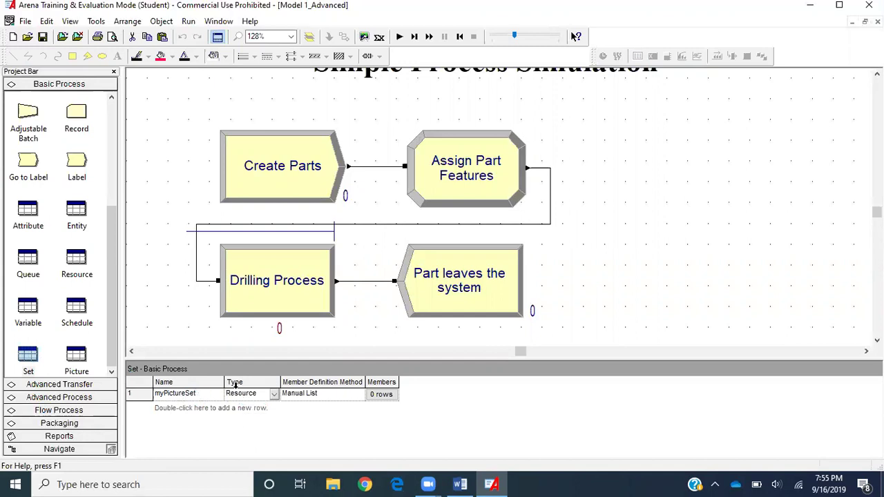
{"action": "left_click", "coordinate": [274, 394]}
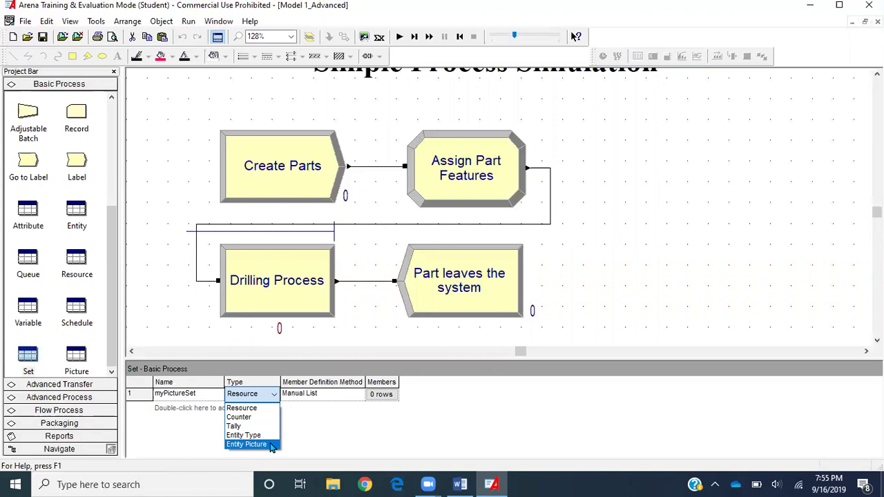
{"action": "left_click", "coordinate": [247, 444]}
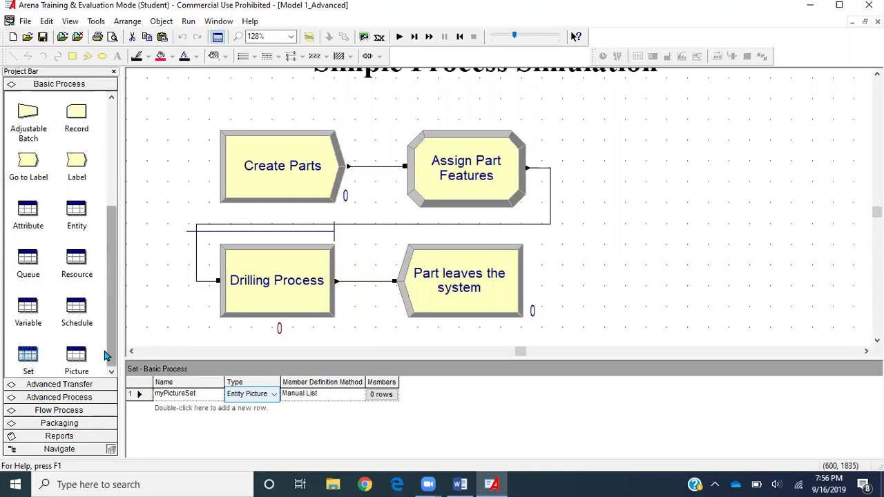
{"action": "left_click", "coordinate": [78, 360]}
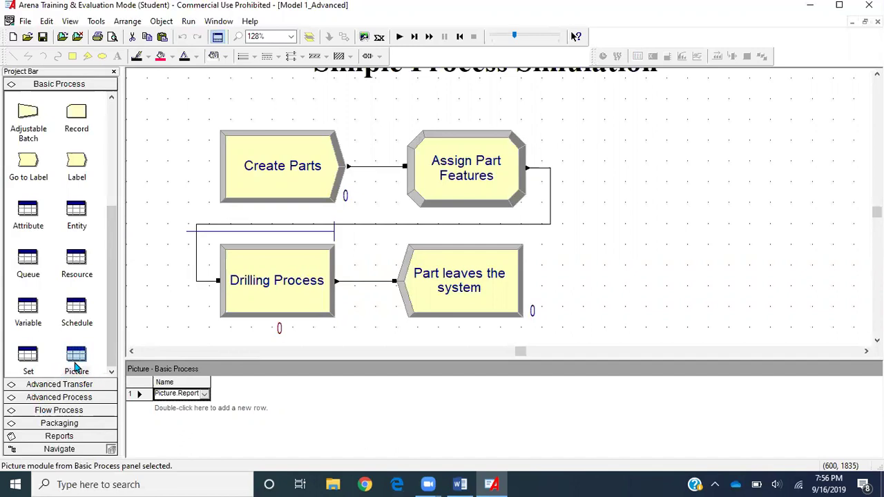
Add a second picture row, widen the Name column, and rename the row Picture.PartA
{"action": "double_click", "coordinate": [174, 409]}
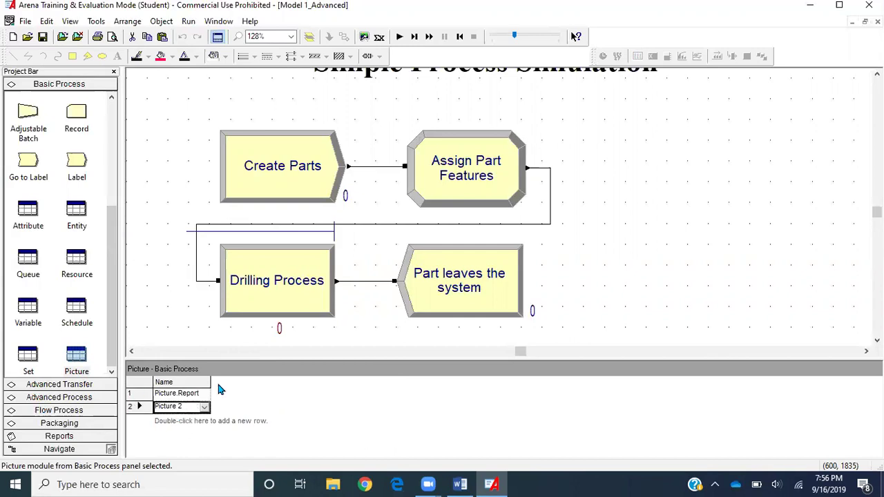
{"action": "left_click_drag", "start_coordinate": [209, 381], "coordinate": [231, 382]}
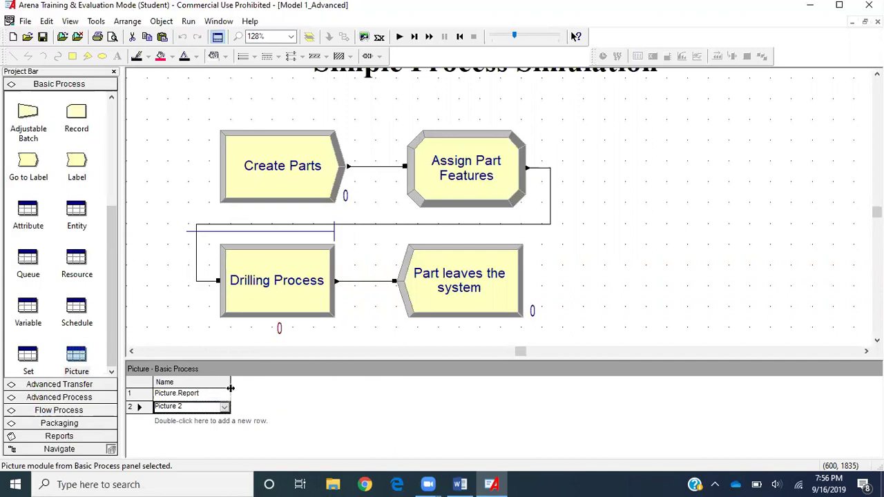
{"action": "left_click", "coordinate": [190, 408]}
{"action": "key", "text": "End"}
{"action": "key", "text": "BackSpace"}
{"action": "key", "text": "BackSpace"}
{"action": "type", "text": ".Part"}
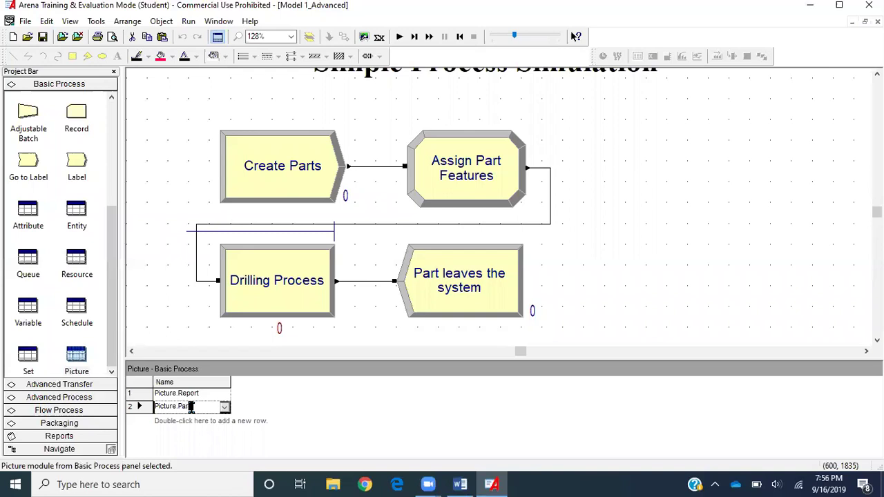
{"action": "type", "text": "A"}
{"action": "key", "text": "Return"}
Add a third row named Picture.PartB and save the model
{"action": "double_click", "coordinate": [211, 427]}
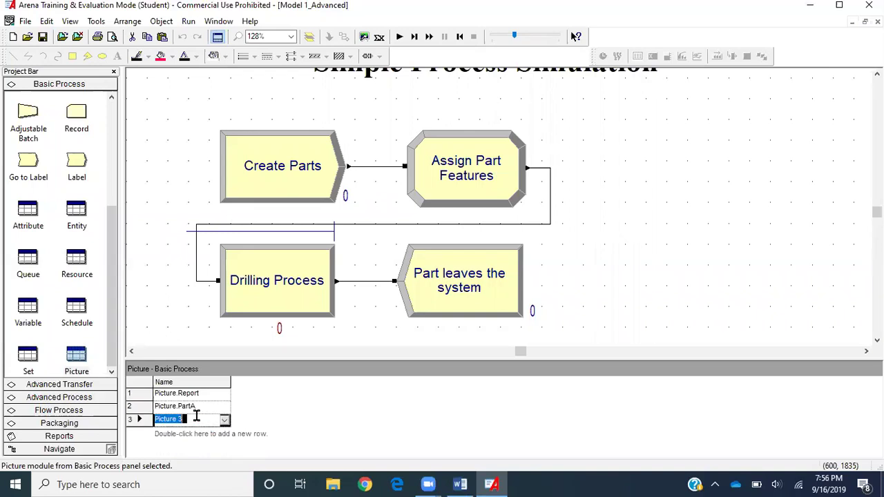
{"action": "left_click", "coordinate": [196, 417]}
{"action": "key", "text": "BackSpace"}
{"action": "type", "text": "PartB"}
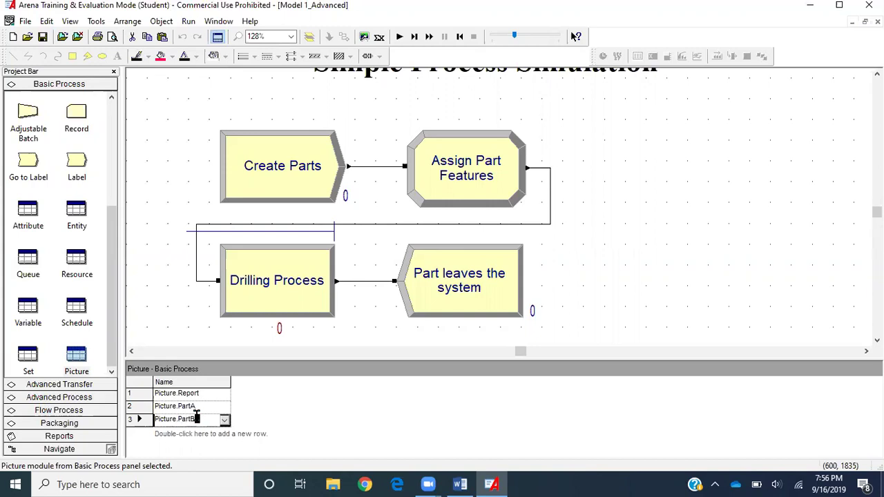
{"action": "left_click", "coordinate": [157, 304]}
{"action": "left_click", "coordinate": [43, 37]}
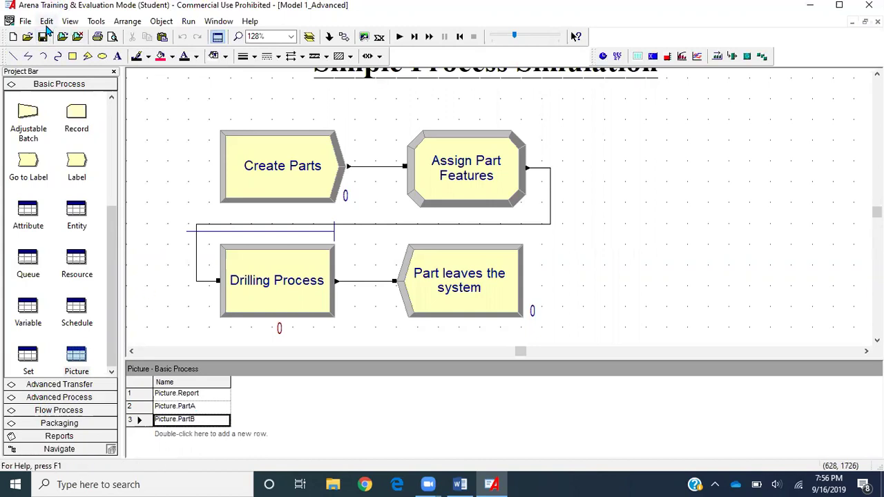
In Edit > Entity Picture, add a new blank library entry with Value Picture.PartA
{"action": "left_click", "coordinate": [47, 22]}
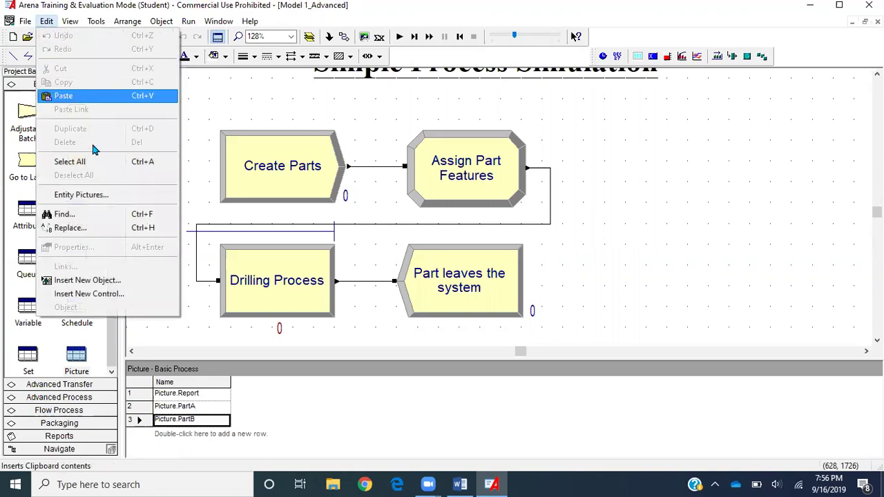
{"action": "left_click", "coordinate": [101, 199]}
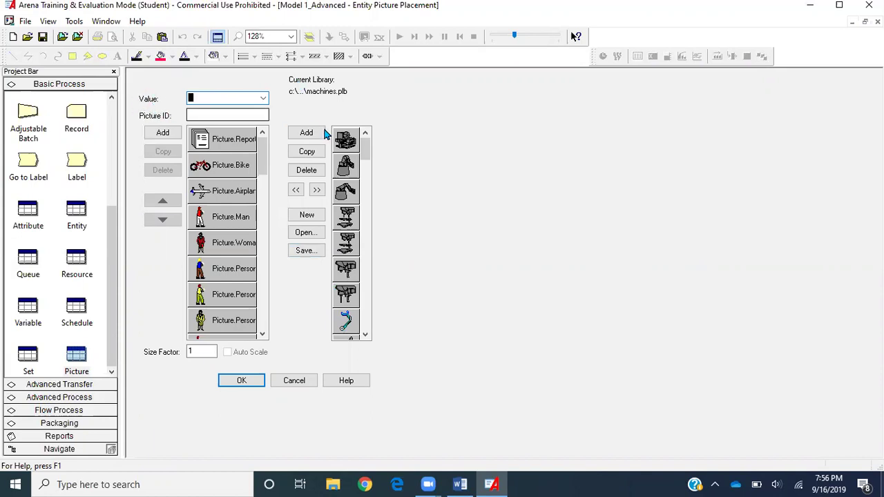
{"action": "left_click", "coordinate": [264, 99]}
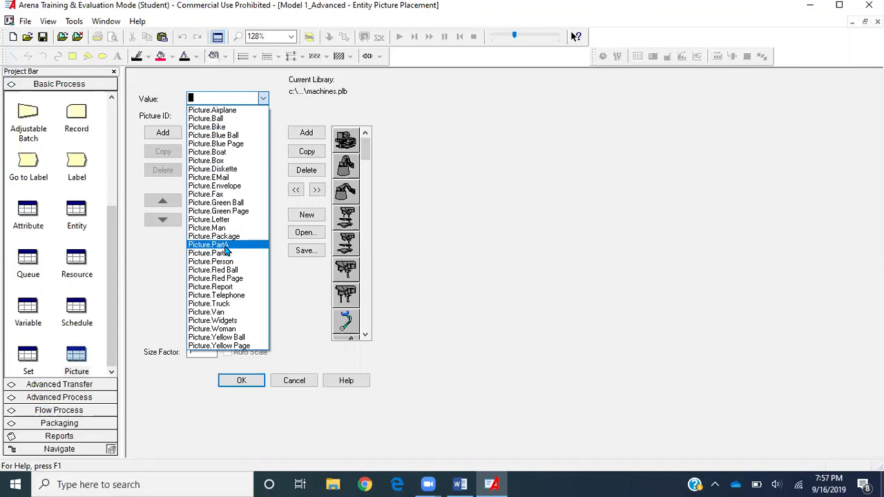
{"action": "left_click", "coordinate": [226, 246]}
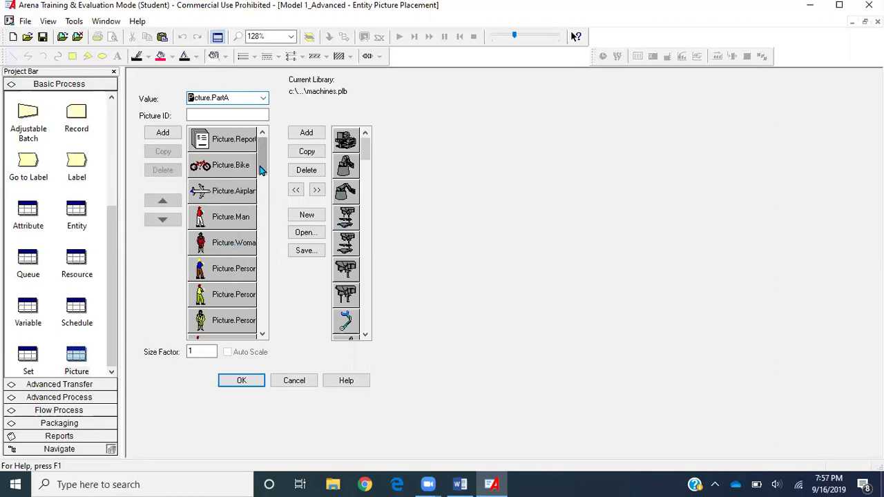
{"action": "left_click_drag", "start_coordinate": [261, 170], "coordinate": [263, 343]}
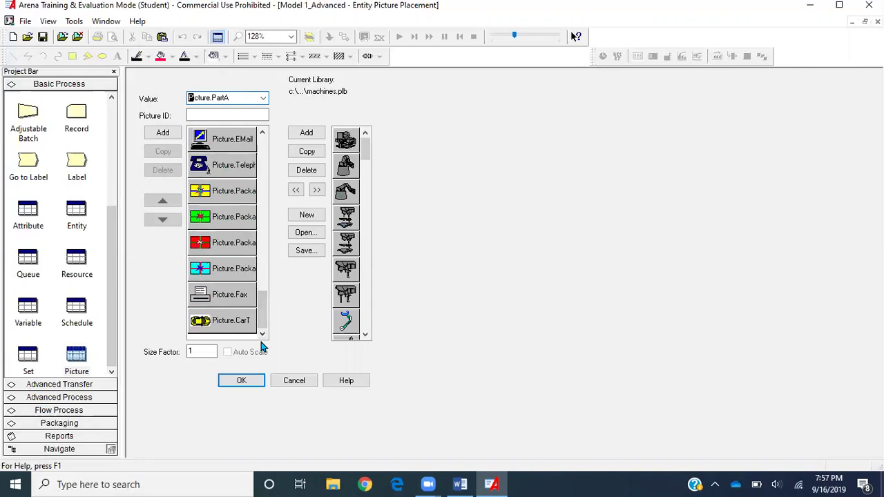
{"action": "left_click", "coordinate": [158, 135]}
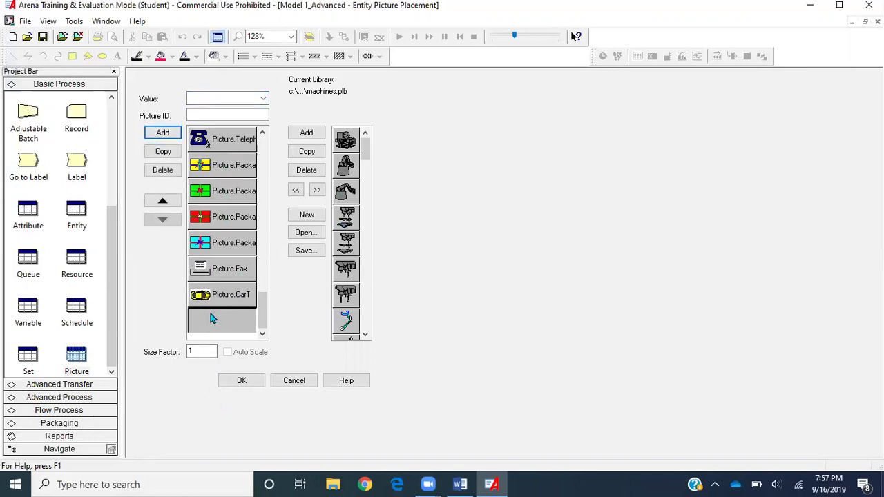
{"action": "left_click", "coordinate": [263, 99]}
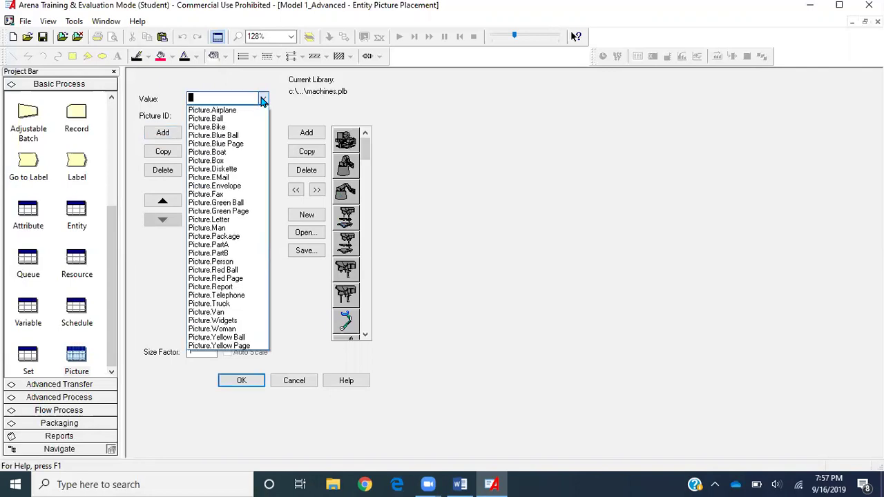
{"action": "left_click", "coordinate": [224, 245]}
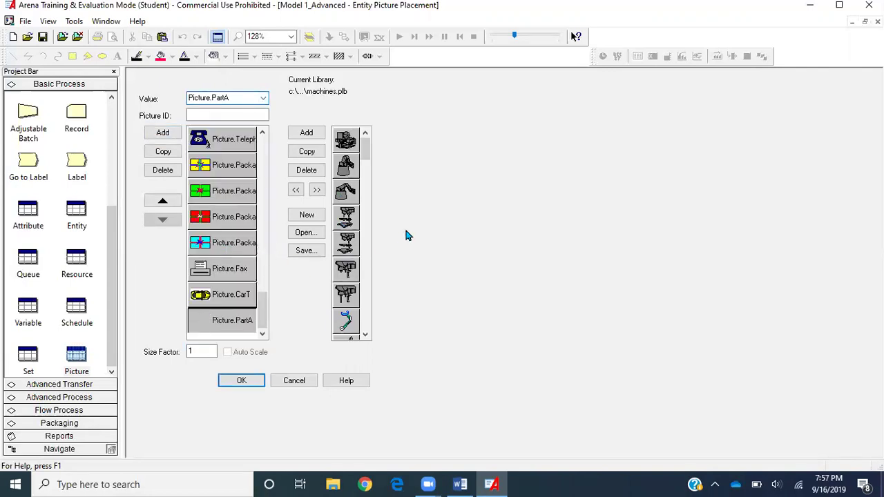
Open the Picture.PartA picture, draw a square near the top-left, and try several fill patterns
{"action": "double_click", "coordinate": [225, 323]}
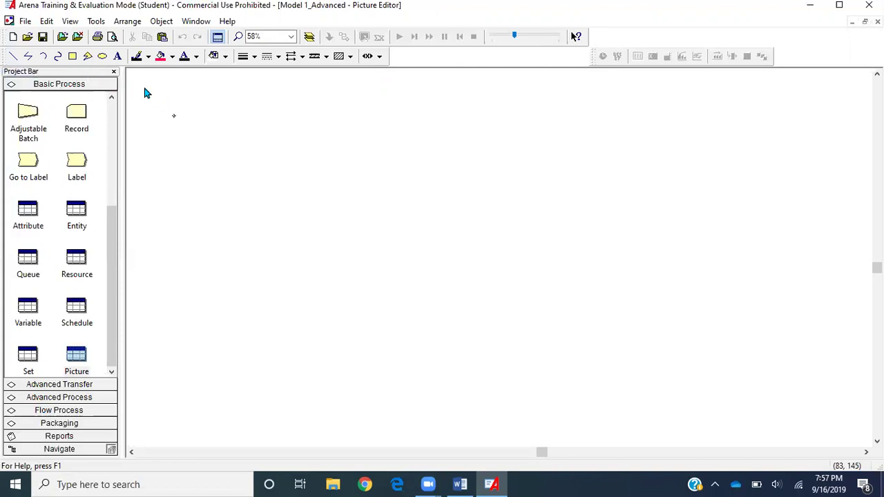
{"action": "left_click", "coordinate": [72, 60]}
{"action": "left_click_drag", "start_coordinate": [156, 95], "coordinate": [196, 140]}
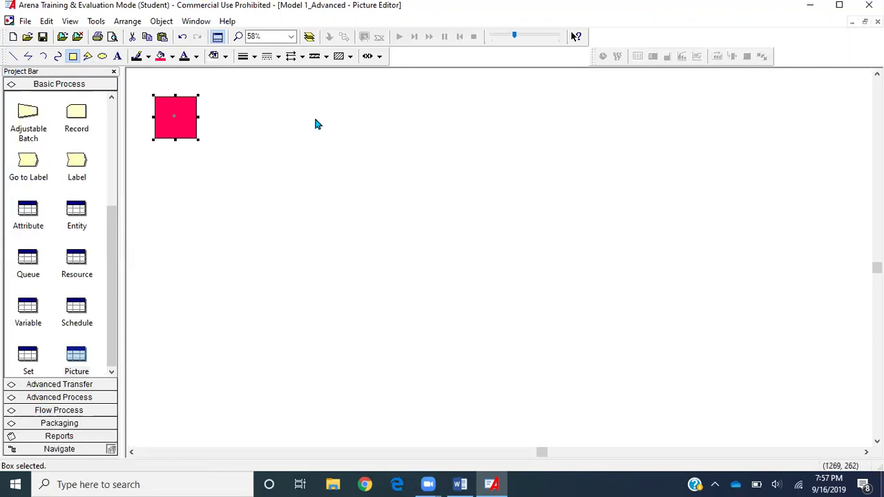
{"action": "left_click", "coordinate": [352, 57]}
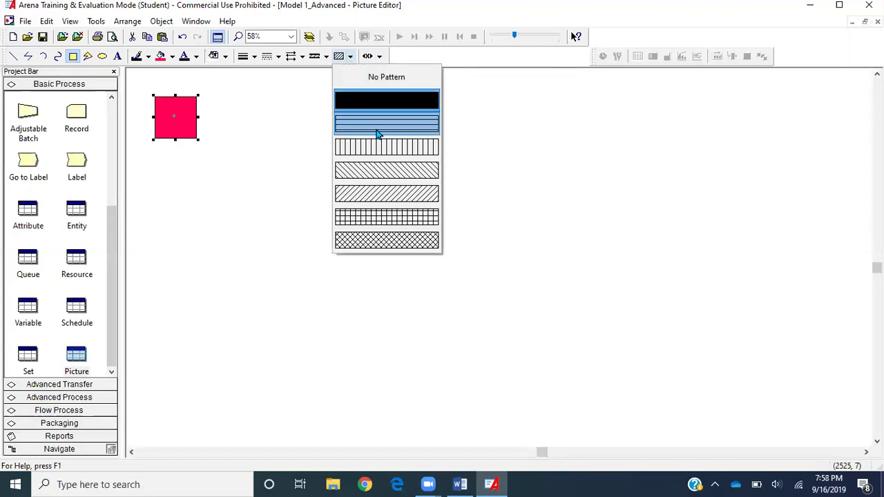
{"action": "left_click", "coordinate": [377, 136]}
{"action": "left_click", "coordinate": [350, 56]}
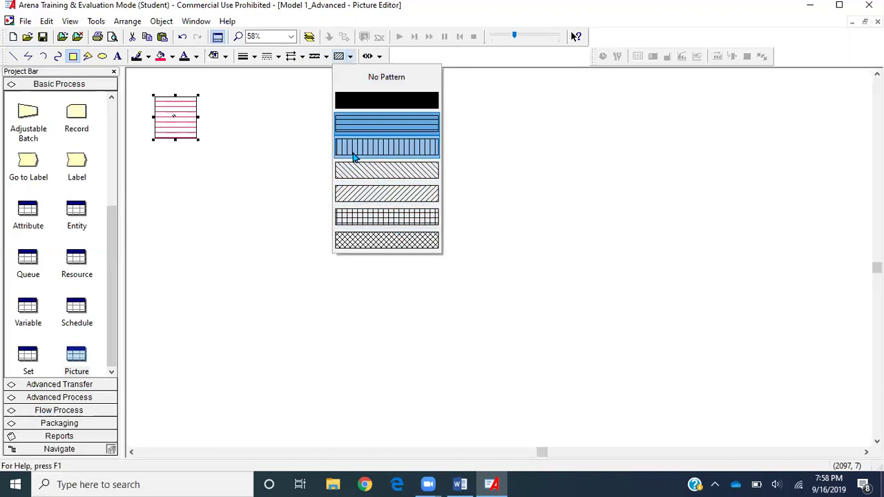
{"action": "left_click", "coordinate": [354, 123]}
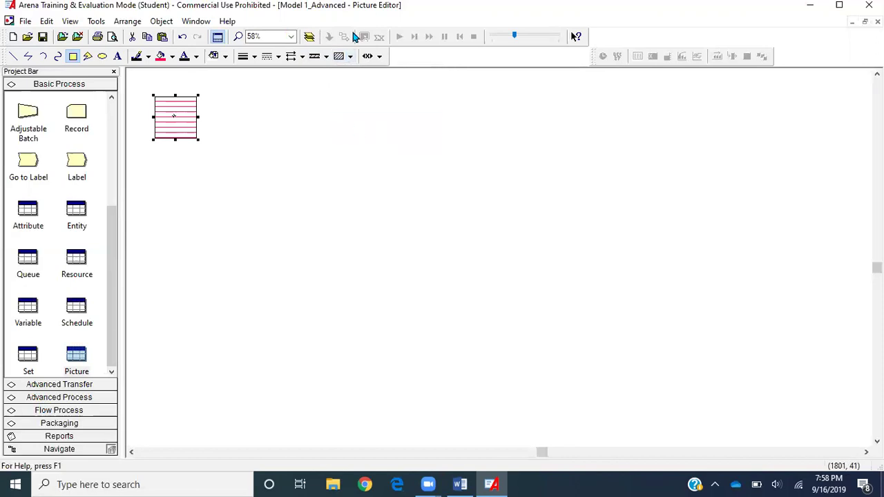
{"action": "left_click", "coordinate": [351, 58]}
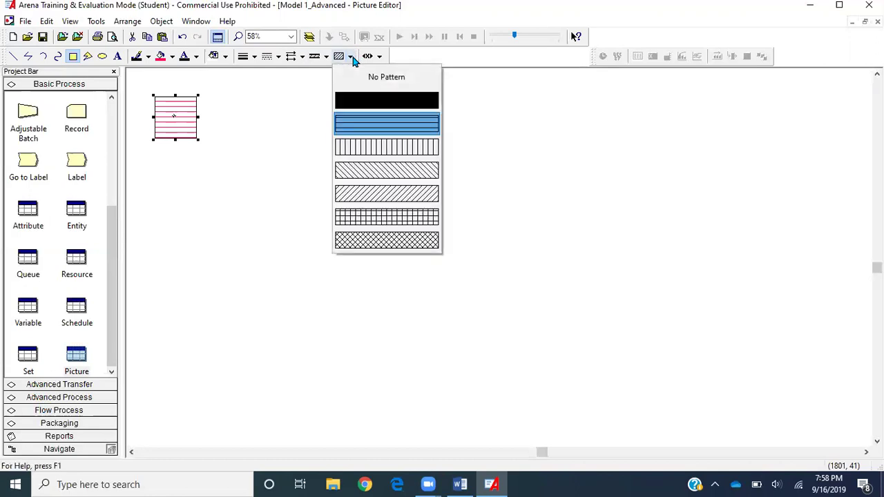
{"action": "left_click", "coordinate": [371, 101]}
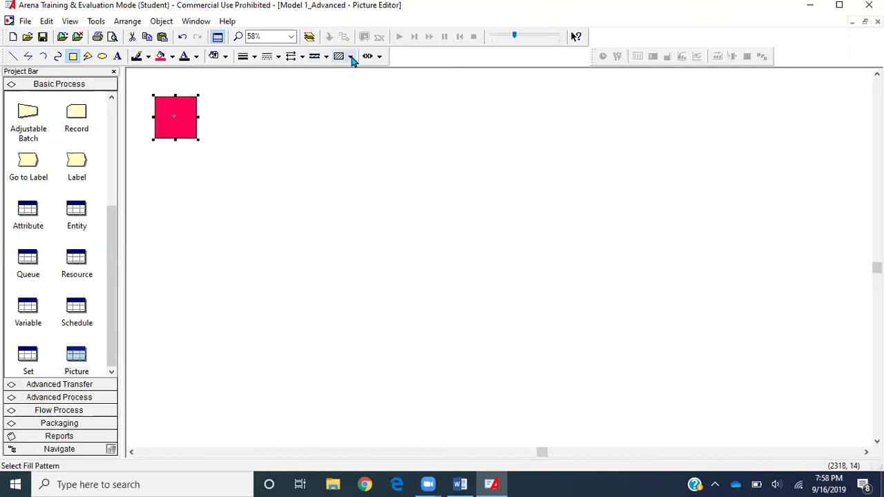
{"action": "left_click", "coordinate": [351, 58]}
{"action": "left_click", "coordinate": [373, 85]}
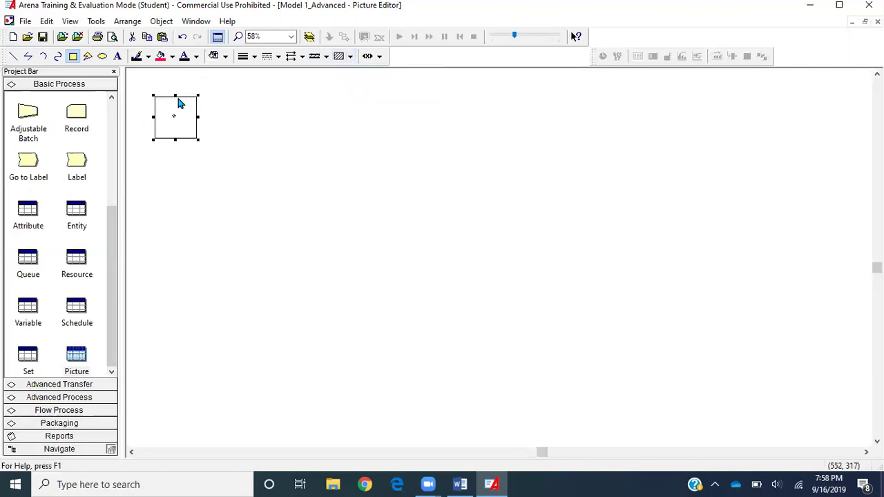
Give the square a solid blue fill and shrink it slightly
{"action": "left_click", "coordinate": [172, 57]}
{"action": "left_click", "coordinate": [165, 91]}
{"action": "left_click", "coordinate": [156, 118]}
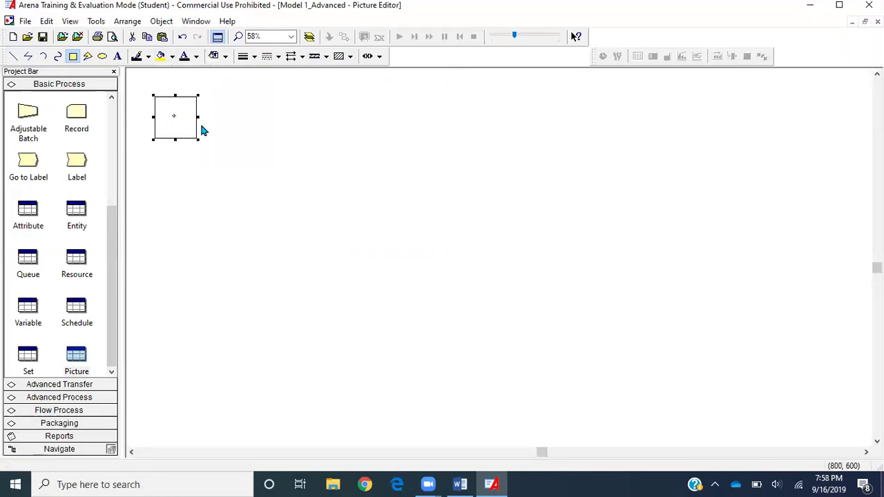
{"action": "left_click", "coordinate": [350, 55]}
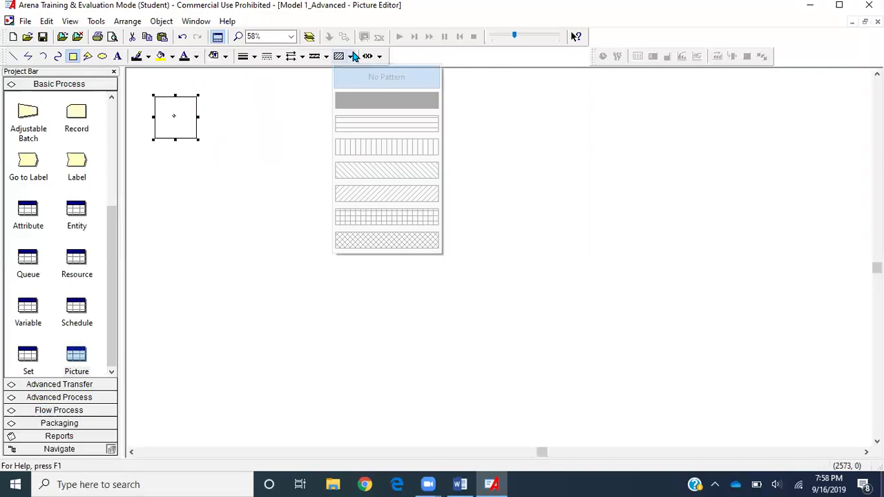
{"action": "left_click", "coordinate": [372, 99]}
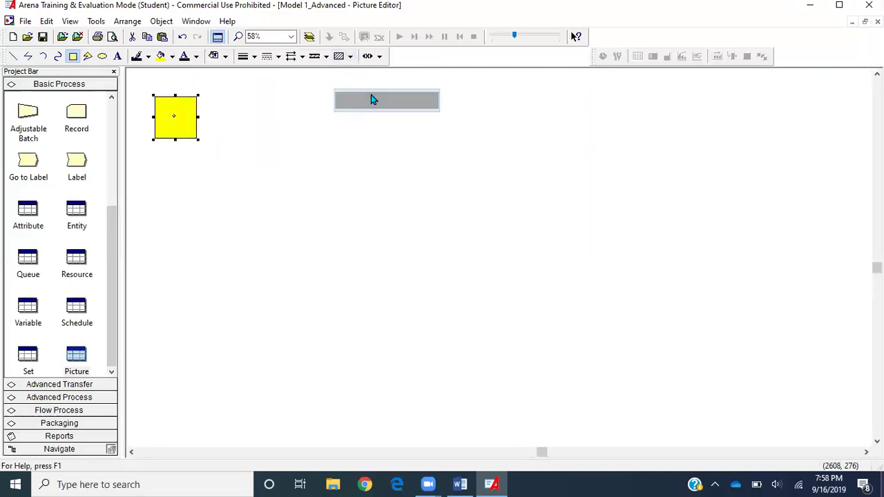
{"action": "left_click", "coordinate": [174, 54]}
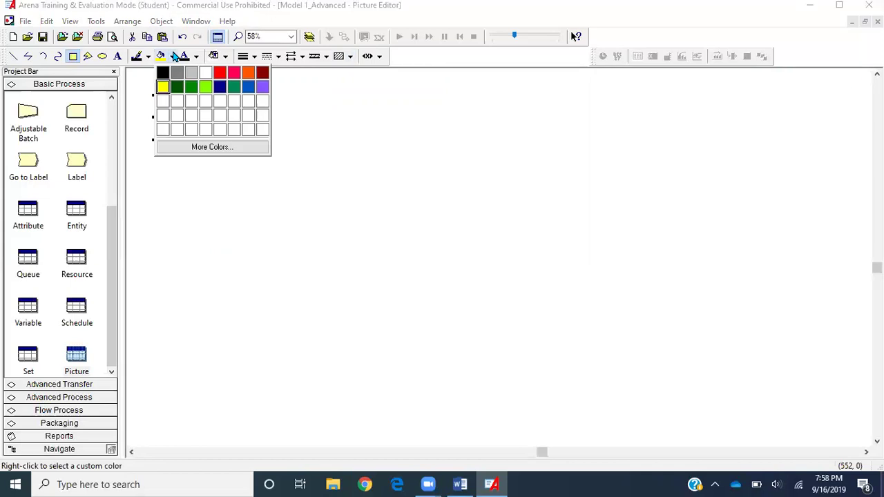
{"action": "left_click", "coordinate": [249, 88]}
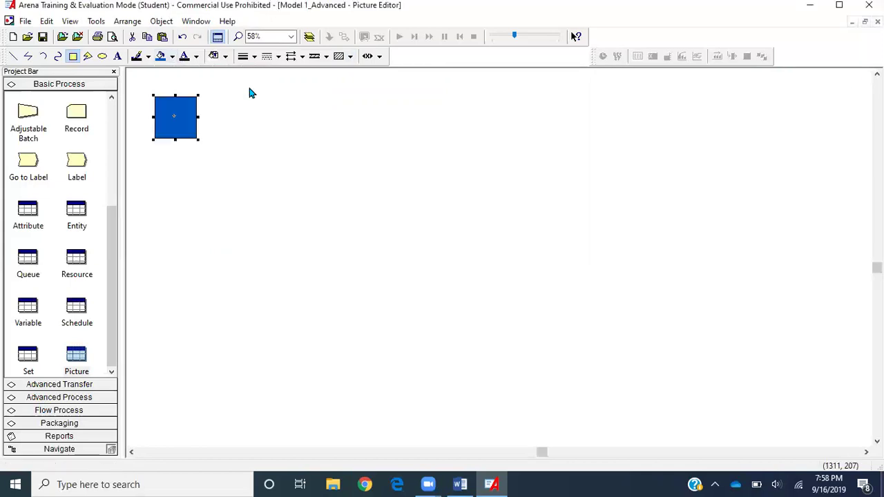
{"action": "left_click_drag", "start_coordinate": [197, 142], "coordinate": [191, 132]}
{"action": "left_click", "coordinate": [208, 129]}
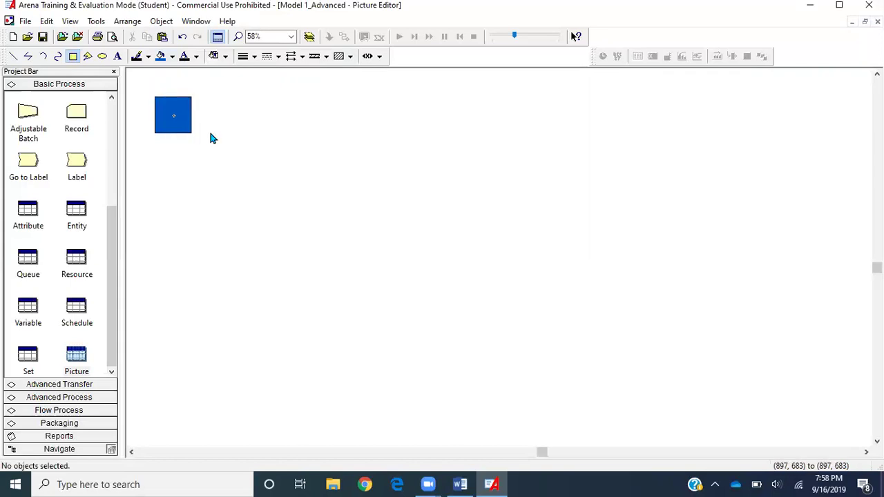
Create a 'PartA' text label in bold 18-point font
{"action": "left_click", "coordinate": [118, 59]}
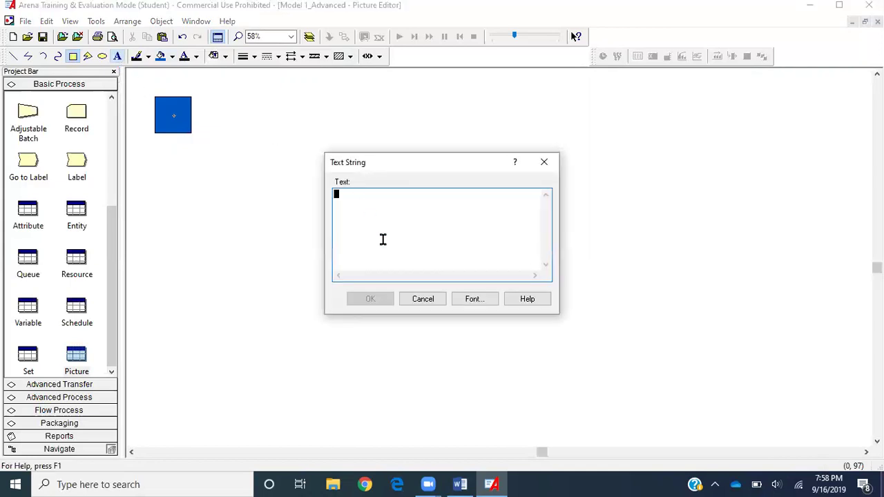
{"action": "type", "text": "PartA"}
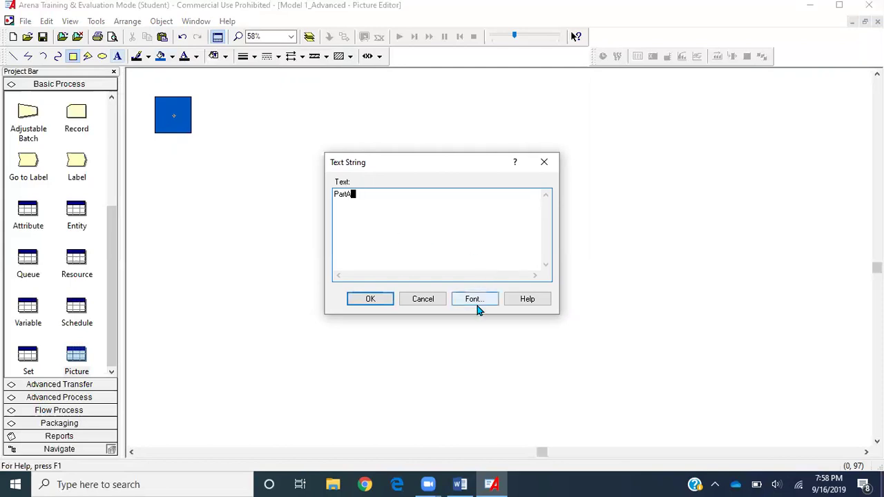
{"action": "left_click", "coordinate": [476, 303]}
{"action": "left_click", "coordinate": [423, 190]}
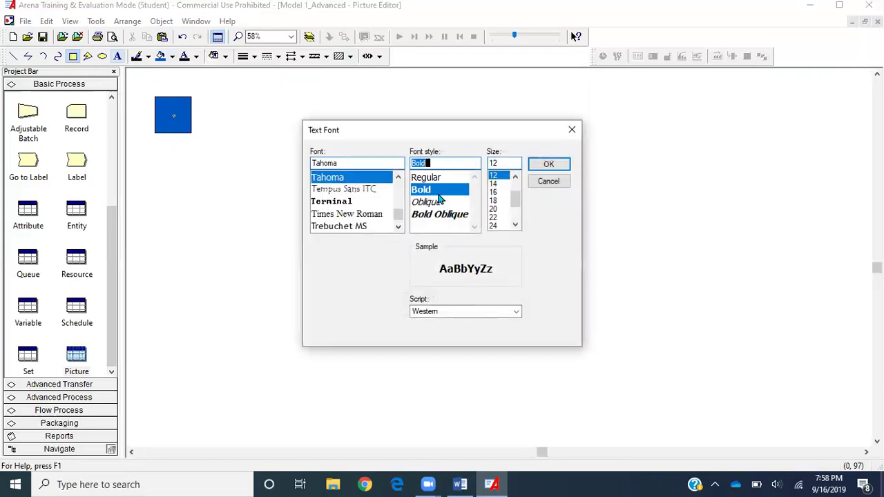
{"action": "left_click", "coordinate": [493, 201]}
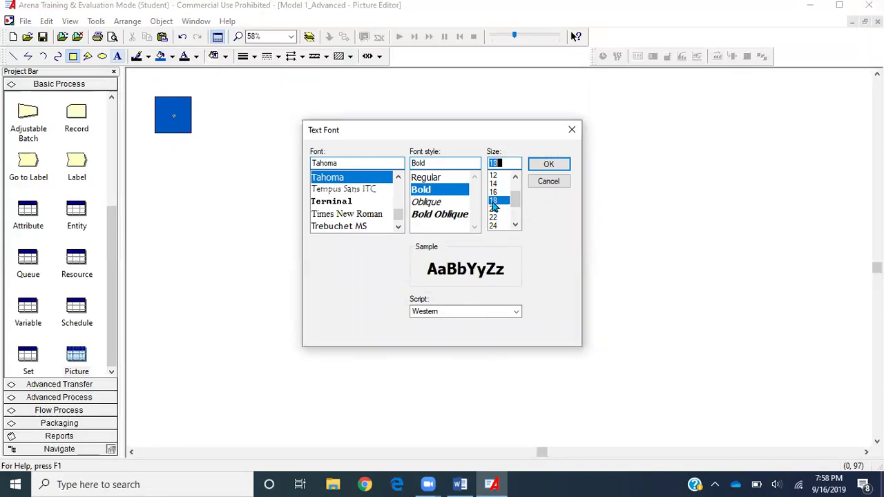
{"action": "left_click", "coordinate": [549, 165]}
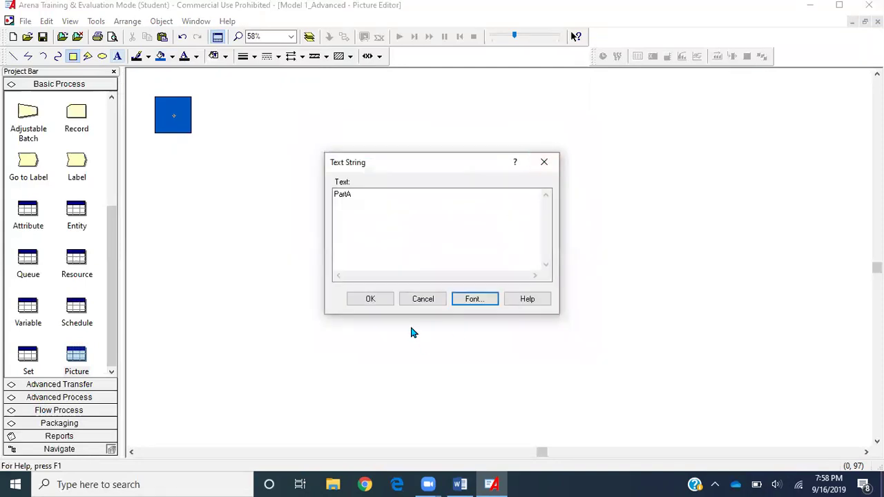
{"action": "left_click", "coordinate": [384, 301]}
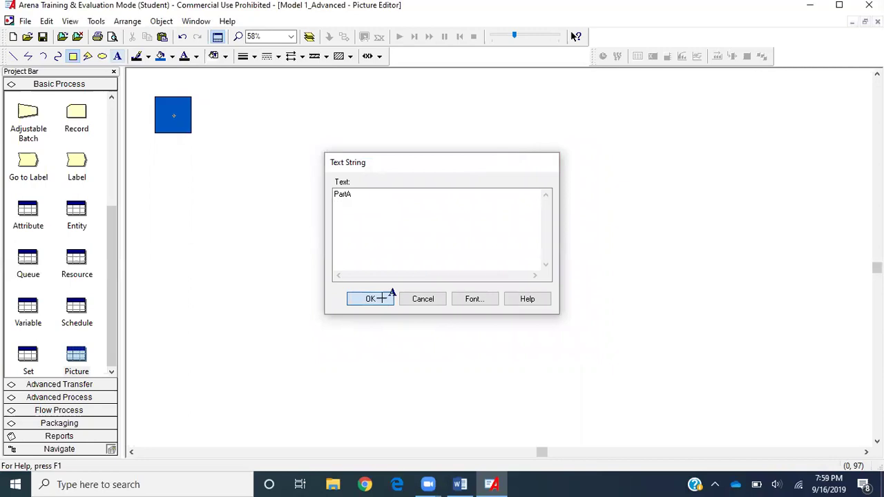
Place the PartA label on the blue square and colour it white
{"action": "left_click", "coordinate": [166, 108]}
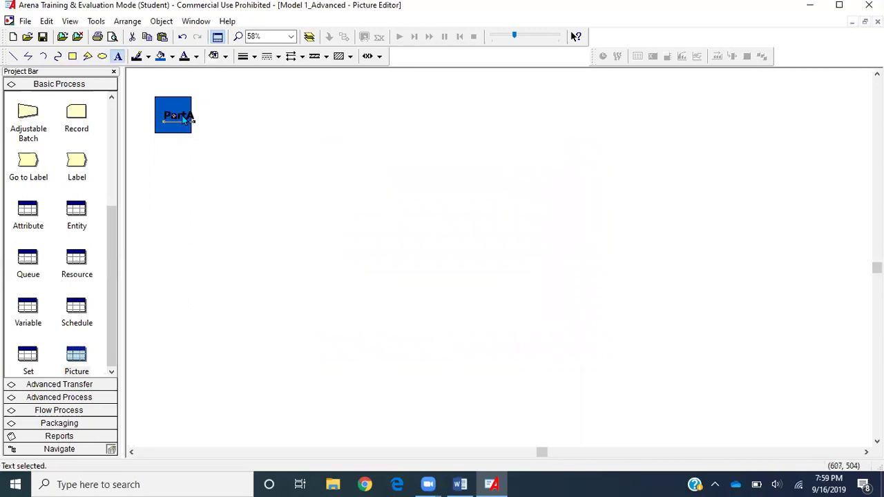
{"action": "left_click_drag", "start_coordinate": [178, 118], "coordinate": [181, 117]}
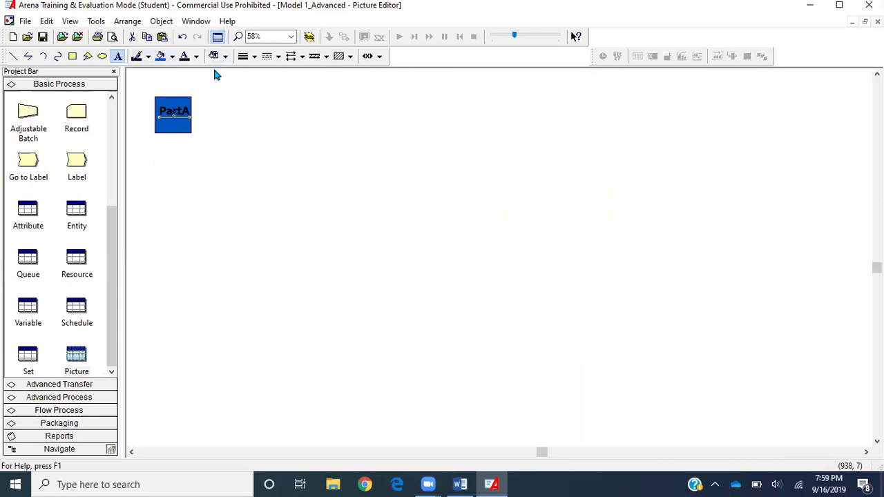
{"action": "left_click", "coordinate": [196, 58]}
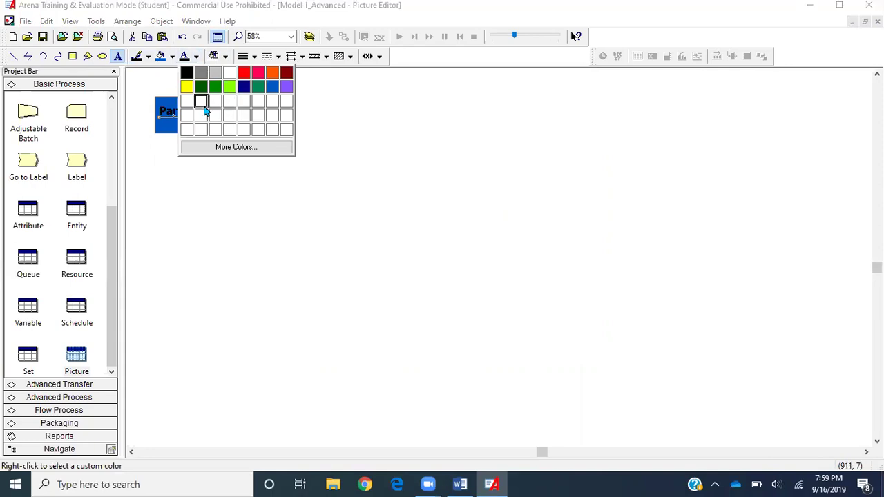
{"action": "left_click", "coordinate": [204, 107]}
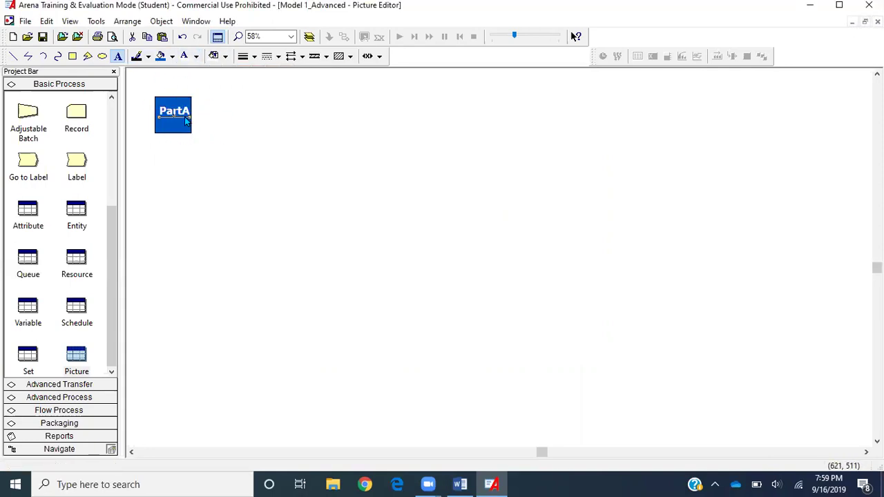
{"action": "left_click", "coordinate": [185, 121]}
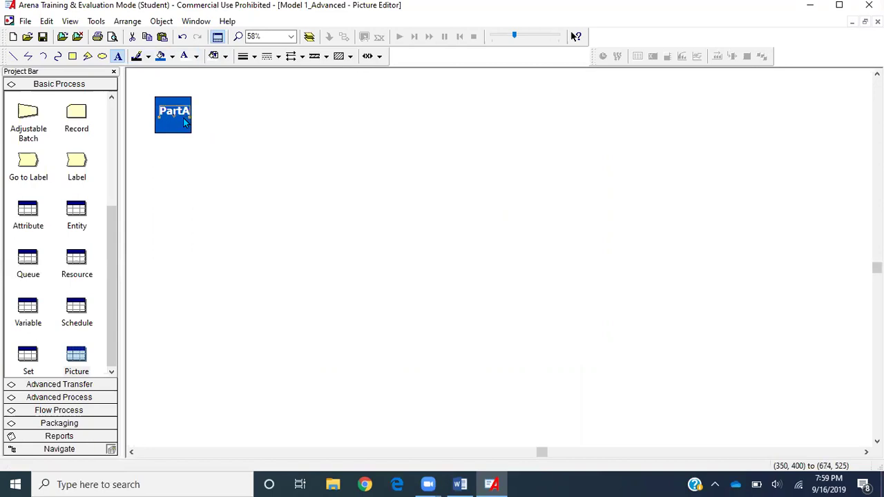
{"action": "left_click", "coordinate": [282, 142]}
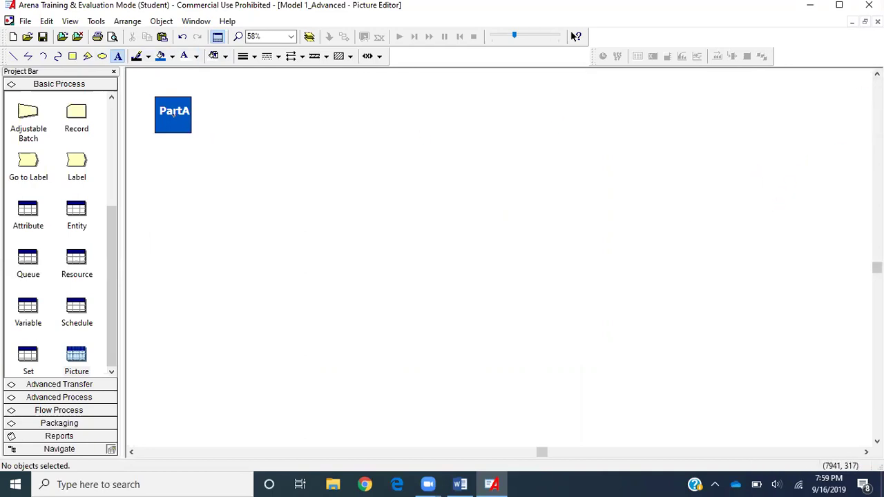
Close the PartA picture, add a Picture.PartB library entry, and open its blank canvas
{"action": "key", "text": "ctrl+F4"}
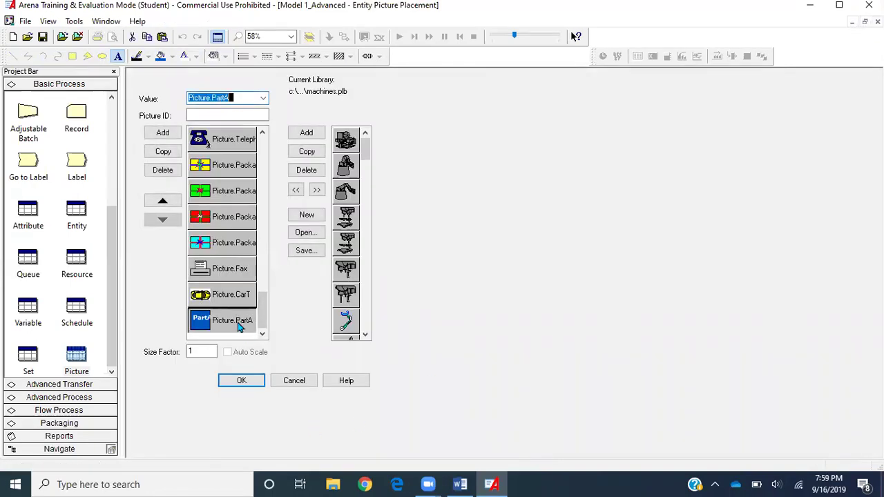
{"action": "left_click", "coordinate": [267, 263]}
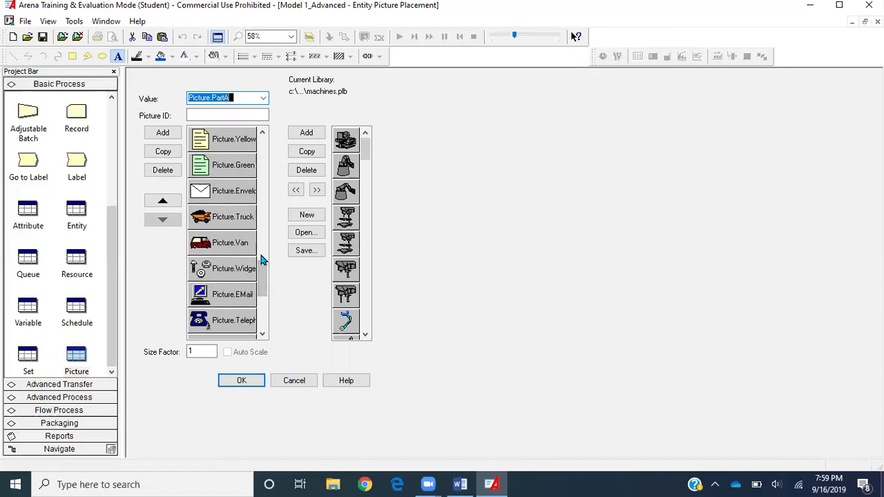
{"action": "left_click_drag", "start_coordinate": [260, 272], "coordinate": [269, 345]}
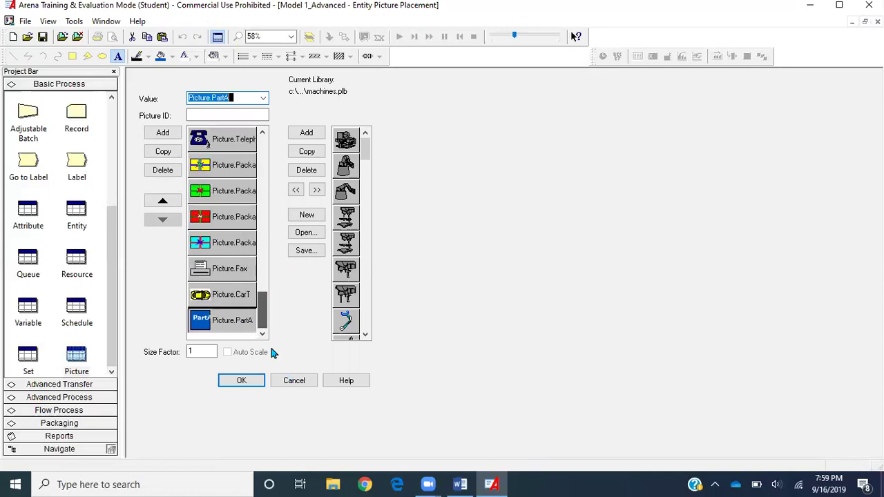
{"action": "left_click", "coordinate": [166, 134]}
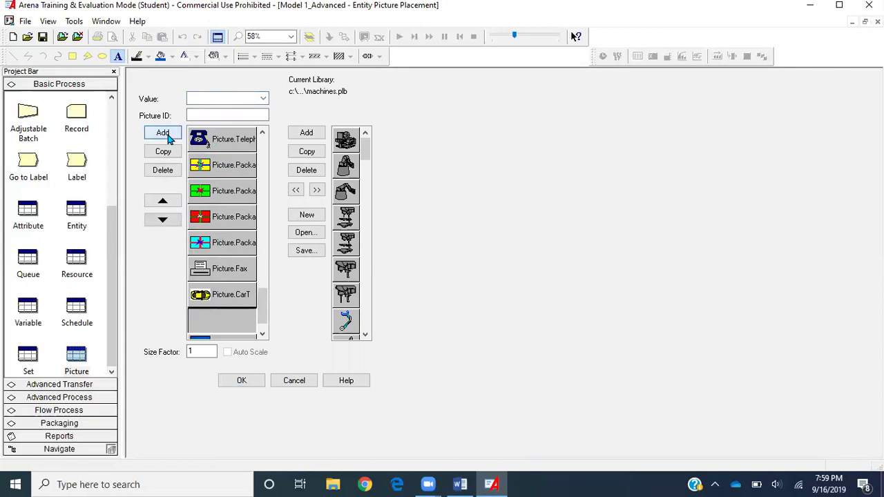
{"action": "left_click", "coordinate": [262, 100]}
{"action": "left_click", "coordinate": [250, 253]}
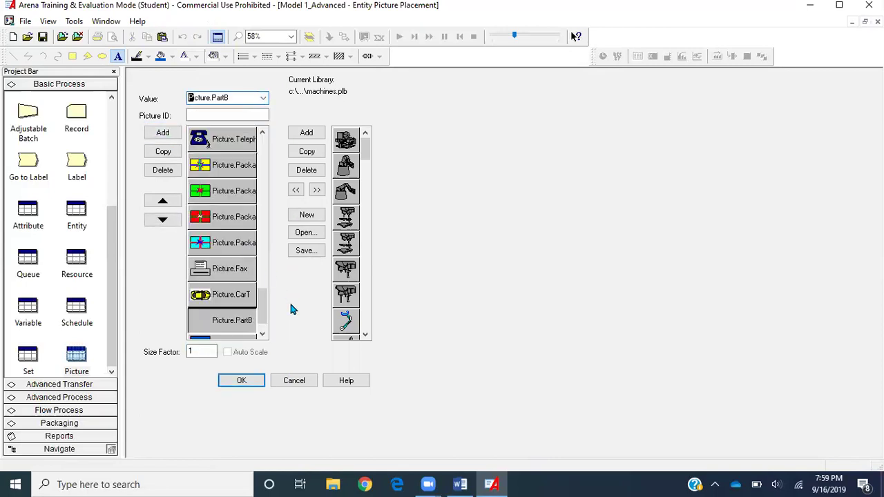
{"action": "double_click", "coordinate": [233, 321]}
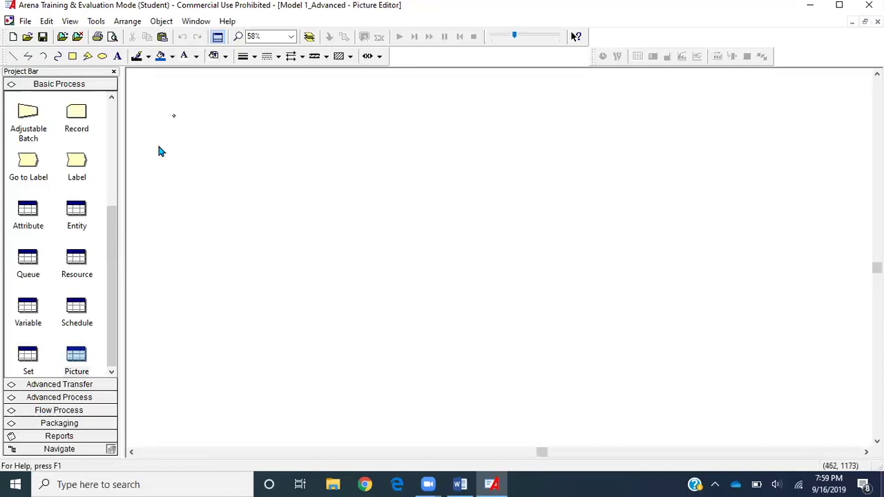
Draw a small square near the top-left and fill it dark green
{"action": "left_click", "coordinate": [73, 55]}
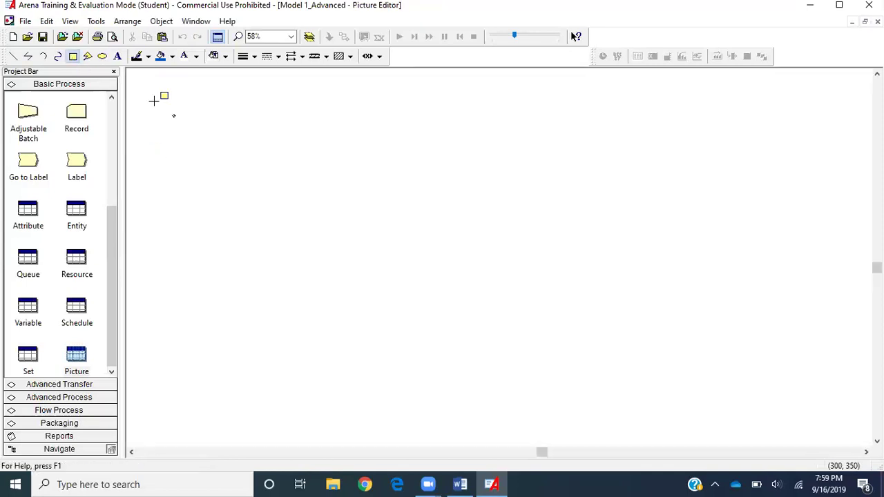
{"action": "left_click_drag", "start_coordinate": [154, 97], "coordinate": [198, 137]}
{"action": "left_click", "coordinate": [172, 56]}
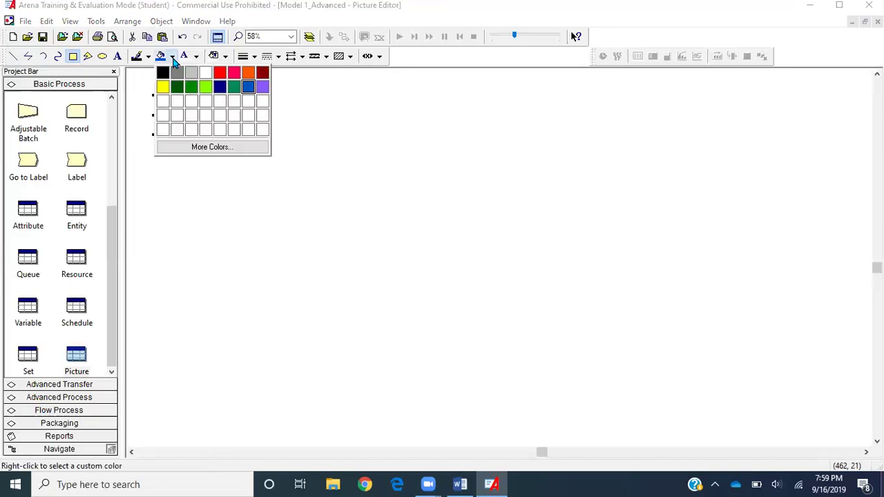
{"action": "left_click", "coordinate": [176, 87]}
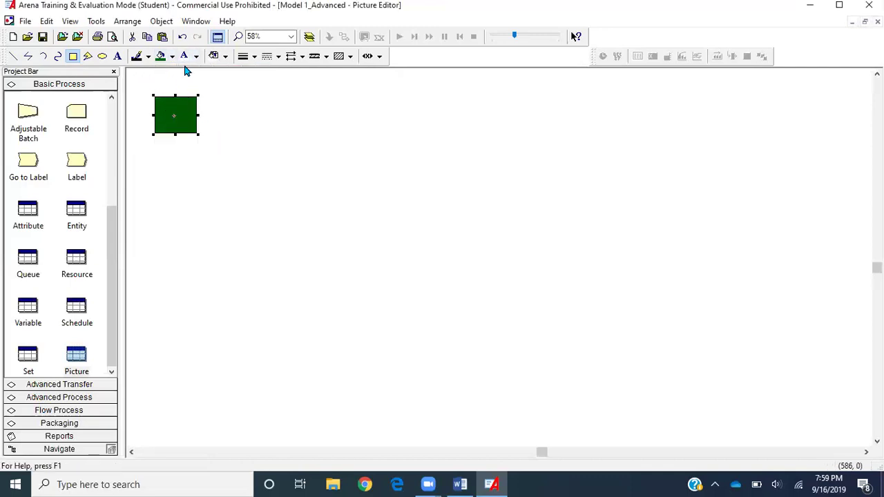
Add a 'PartB' text label centred on the green square
{"action": "left_click", "coordinate": [118, 57]}
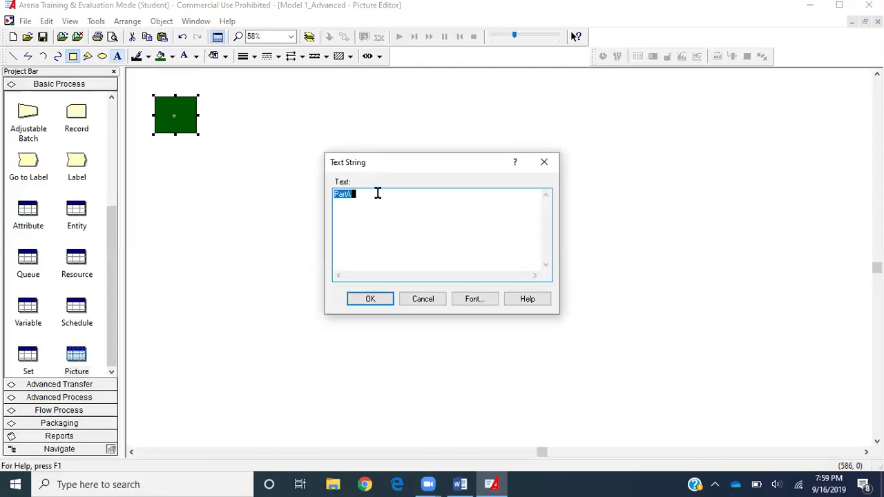
{"action": "type", "text": "PartB"}
{"action": "key", "text": "Return"}
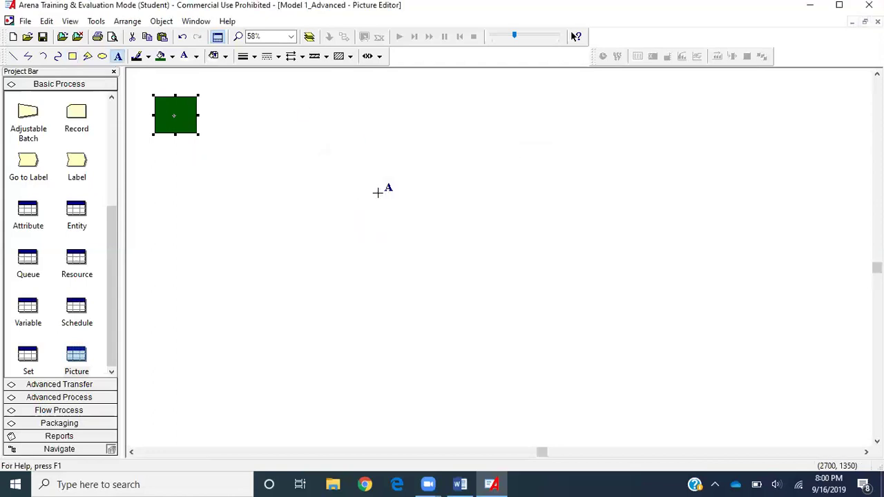
{"action": "left_click", "coordinate": [165, 112]}
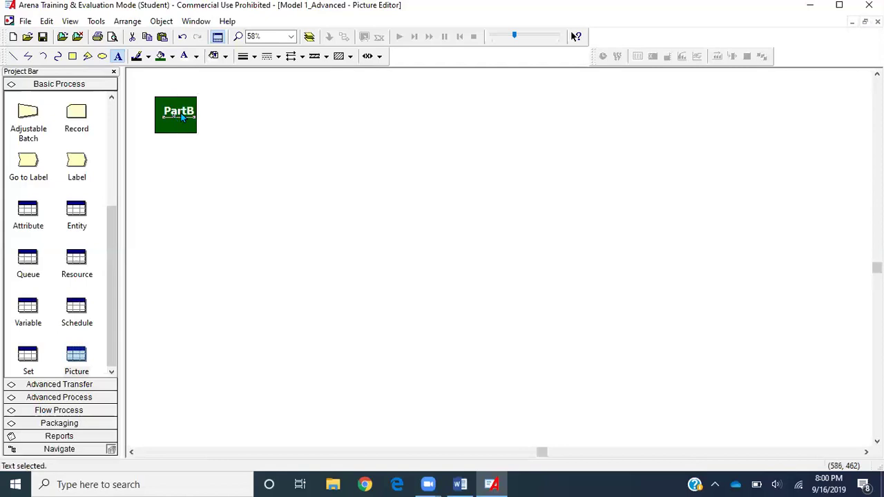
{"action": "left_click_drag", "start_coordinate": [183, 119], "coordinate": [179, 119]}
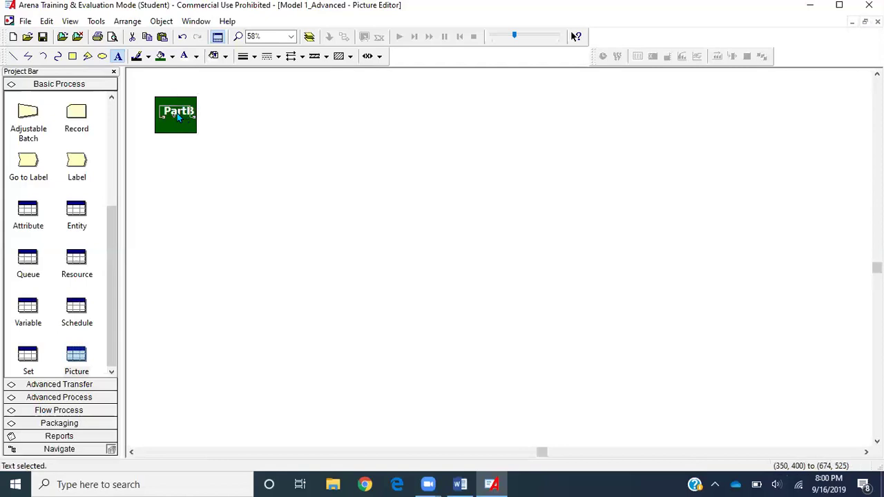
{"action": "left_click", "coordinate": [259, 139]}
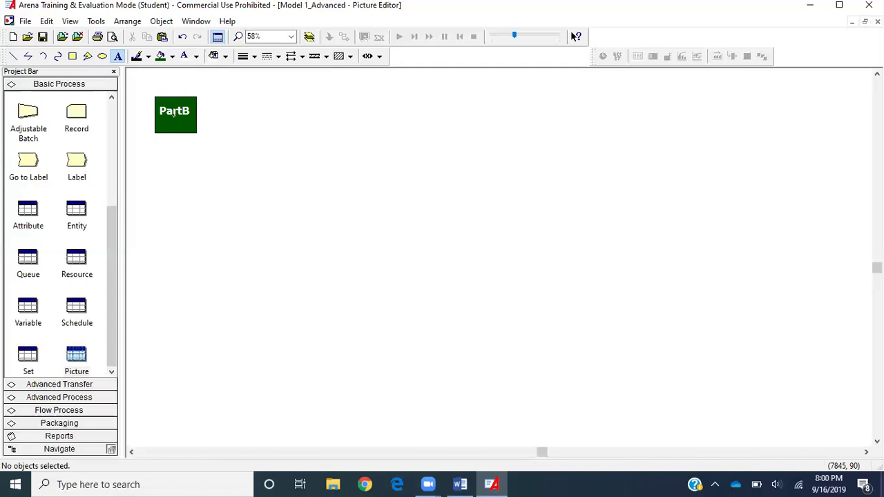
Close the PartB picture and accept the new PartA and PartB entity pictures
{"action": "key", "text": "ctrl+F4"}
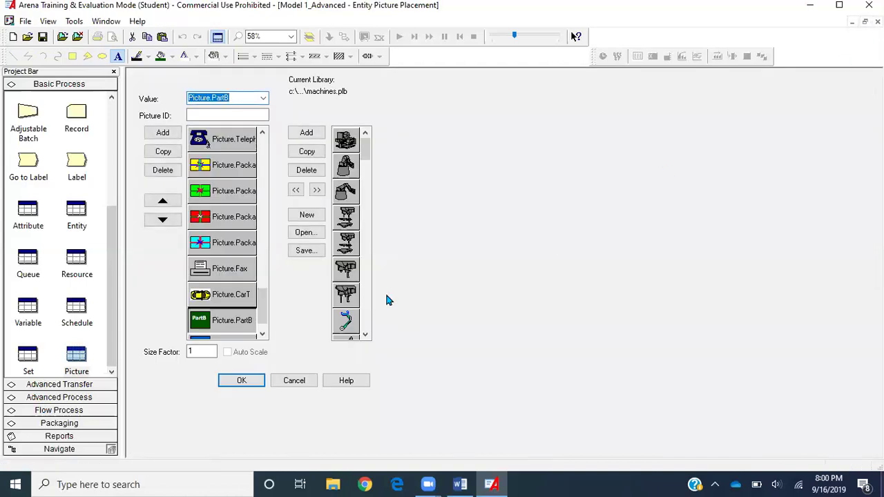
{"action": "left_click", "coordinate": [262, 337]}
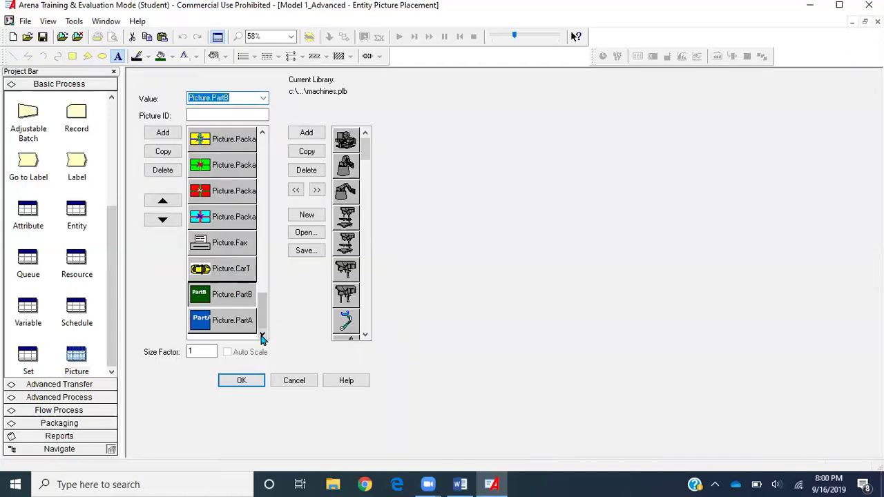
{"action": "left_click", "coordinate": [245, 381]}
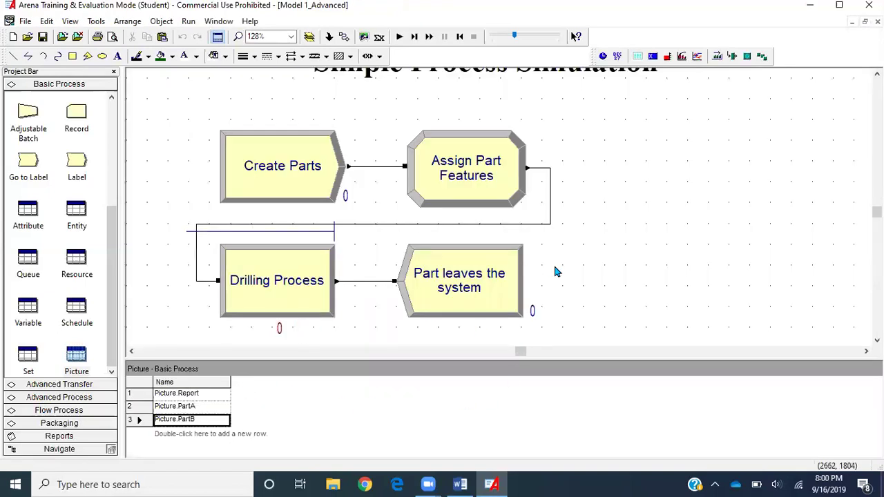
Open myPictureSet from the Set spreadsheet and add Picture.PartA as a member
{"action": "left_click", "coordinate": [28, 355]}
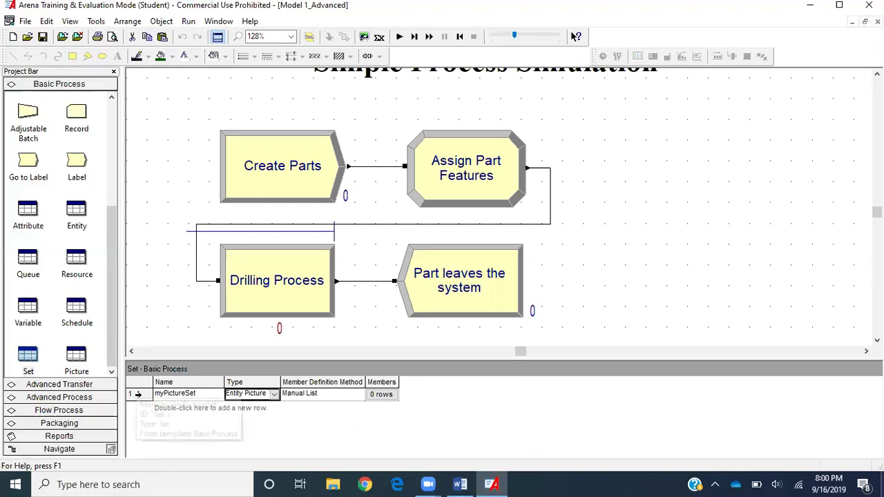
{"action": "double_click", "coordinate": [137, 395]}
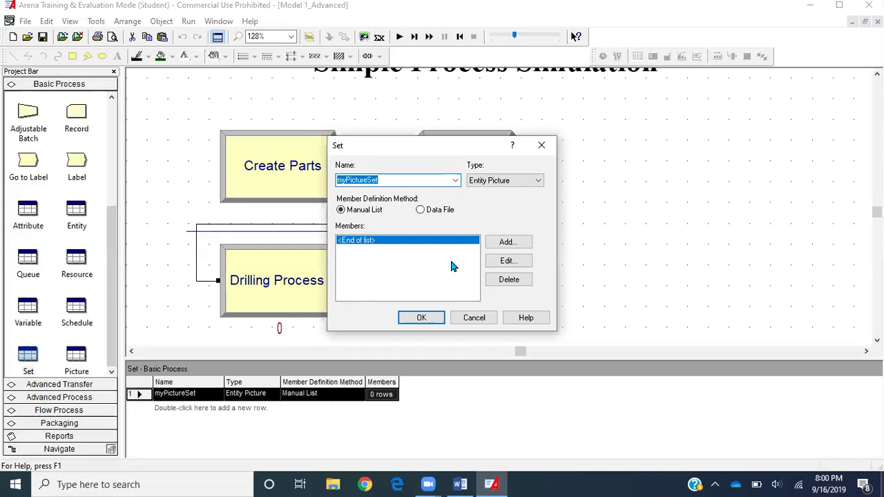
{"action": "left_click", "coordinate": [510, 242]}
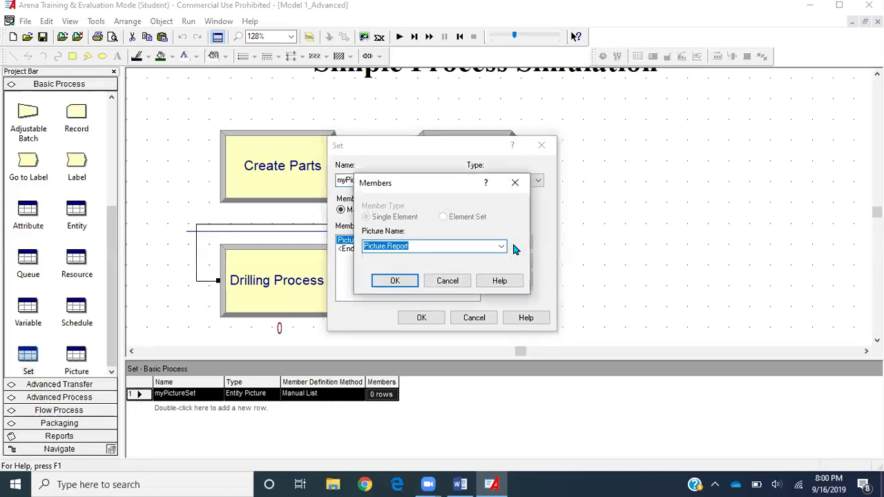
{"action": "left_click", "coordinate": [501, 247]}
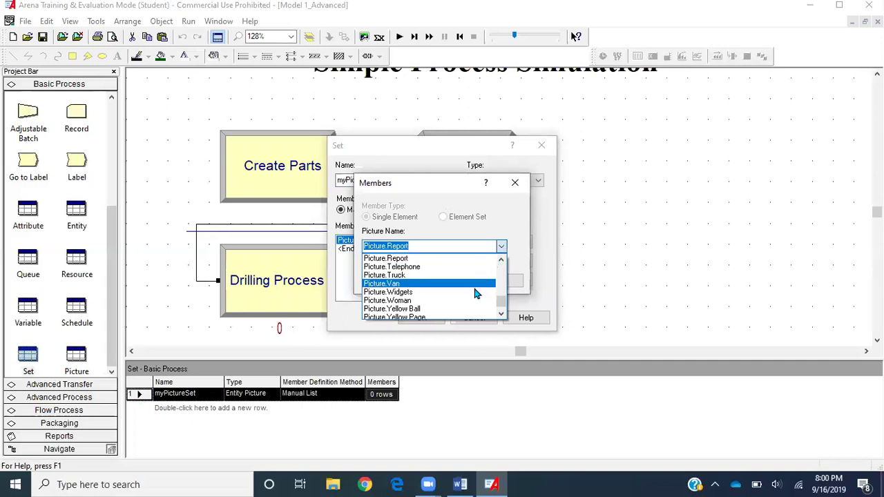
{"action": "scroll", "coordinate": [475, 296], "scroll_direction": "down", "scroll_amount": 1}
{"action": "scroll", "coordinate": [474, 296], "scroll_direction": "up", "scroll_amount": 4}
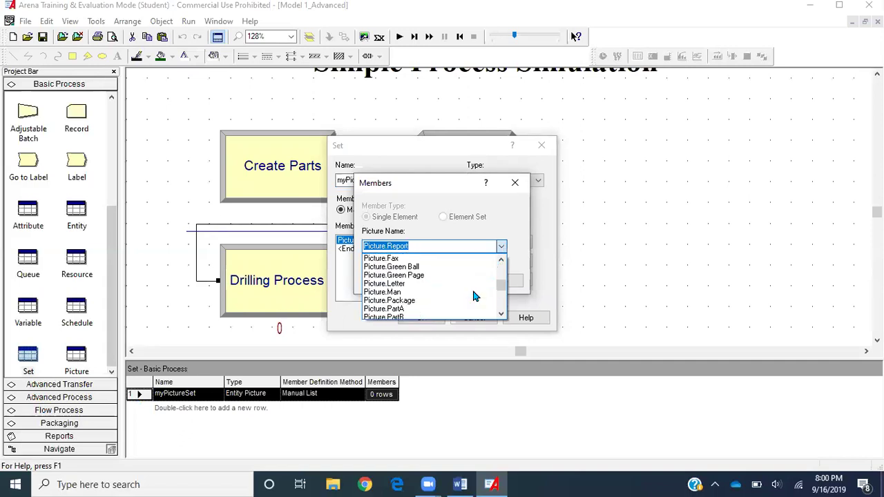
{"action": "scroll", "coordinate": [475, 296], "scroll_direction": "up", "scroll_amount": 3}
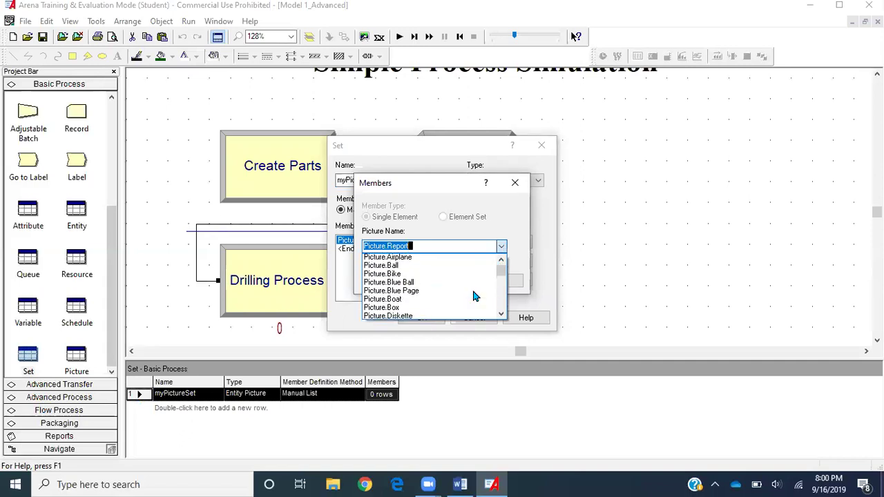
{"action": "scroll", "coordinate": [475, 295], "scroll_direction": "down", "scroll_amount": 4}
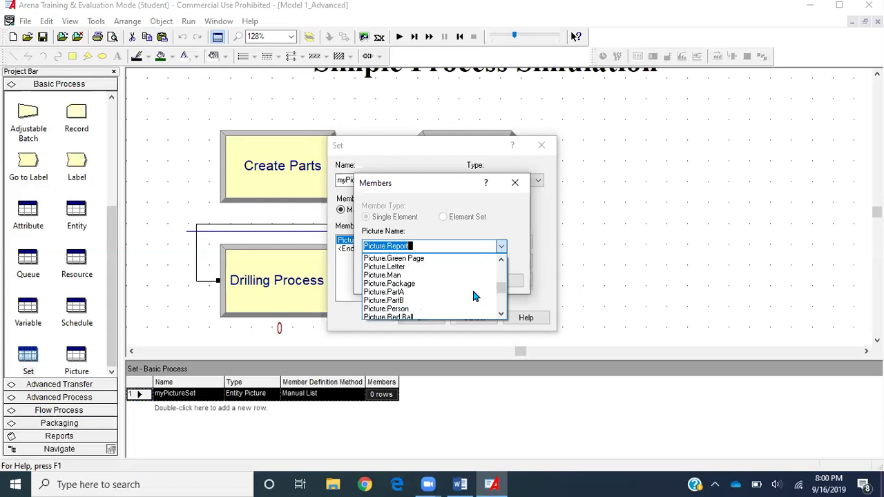
{"action": "left_click", "coordinate": [408, 295]}
{"action": "left_click", "coordinate": [394, 280]}
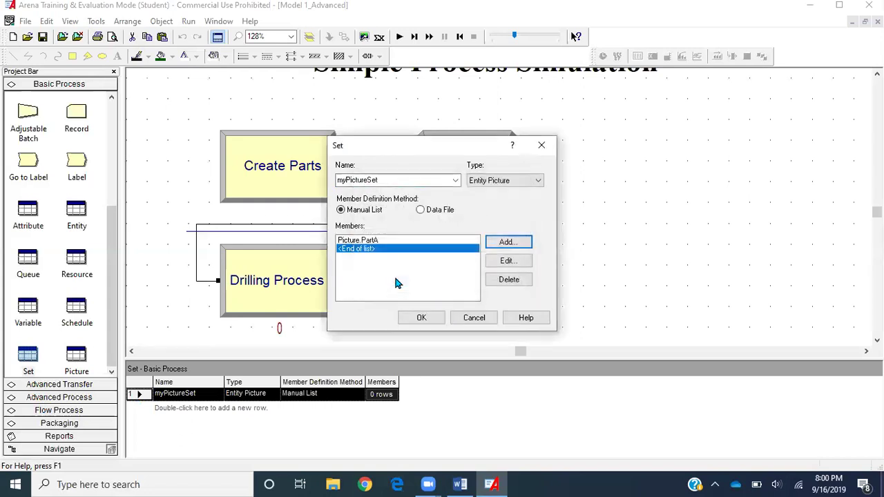
Add Picture.PartB as the second member and close the set definition
{"action": "left_click", "coordinate": [492, 240]}
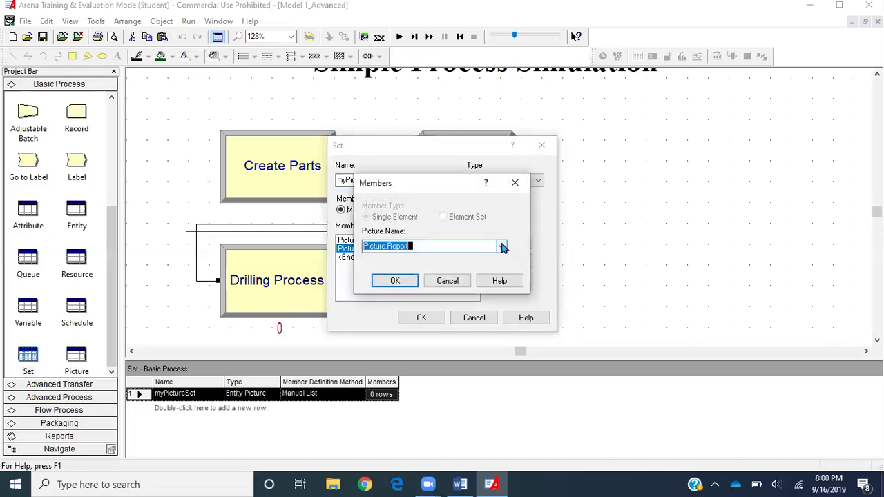
{"action": "left_click", "coordinate": [501, 246]}
{"action": "scroll", "coordinate": [451, 307], "scroll_direction": "up", "scroll_amount": 3}
{"action": "left_click", "coordinate": [436, 295]}
{"action": "left_click", "coordinate": [396, 281]}
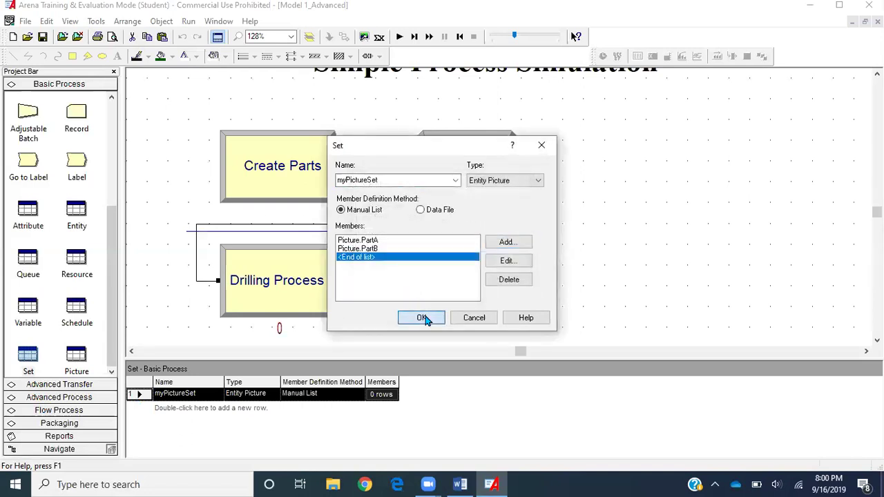
{"action": "left_click", "coordinate": [420, 318]}
Add the black text note 'PartA is referenced as 1 and' above the flowchart
{"action": "left_click", "coordinate": [192, 130]}
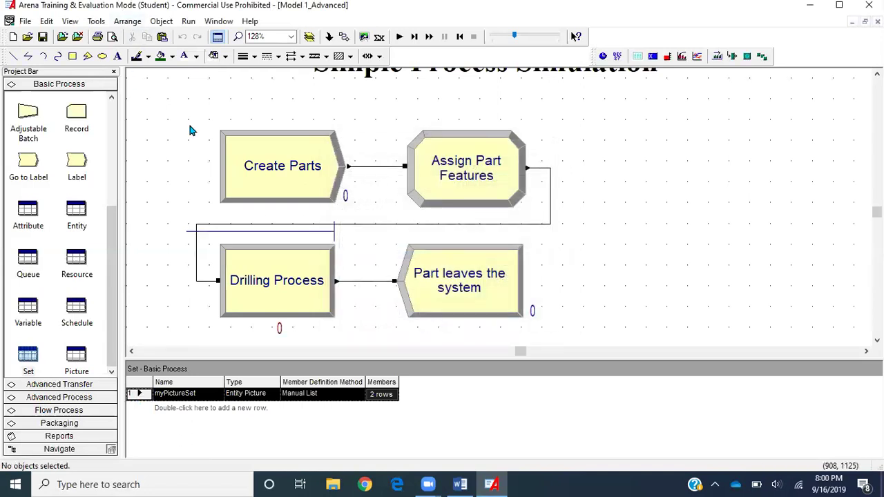
{"action": "left_click", "coordinate": [117, 56]}
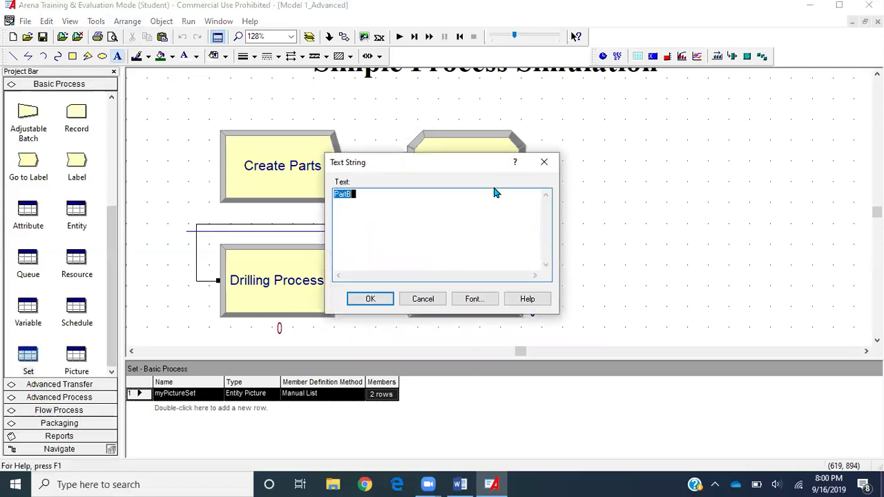
{"action": "type", "text": "PartA is referenced as 1"}
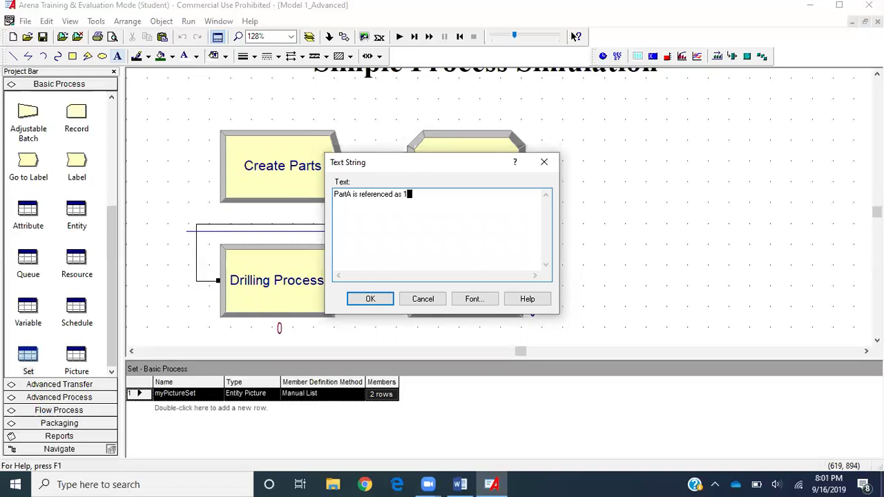
{"action": "type", "text": " and Part B is referenced as 2"}
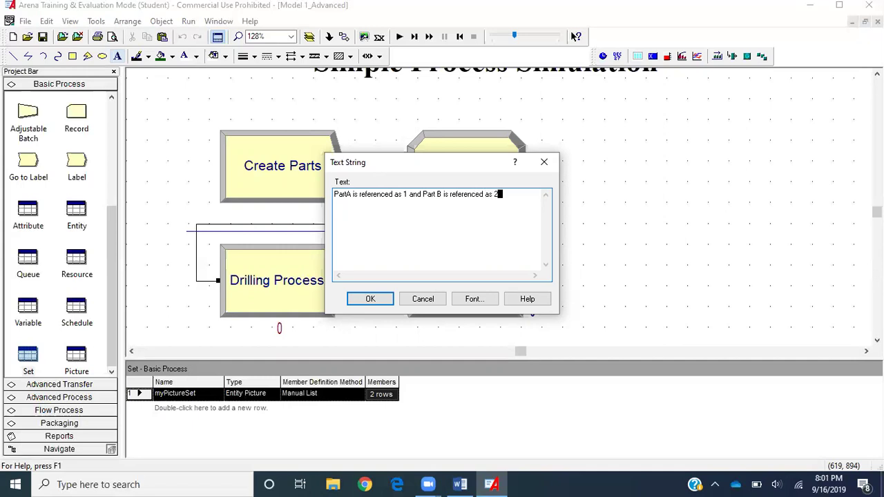
{"action": "key", "text": "Return"}
{"action": "left_click", "coordinate": [624, 131]}
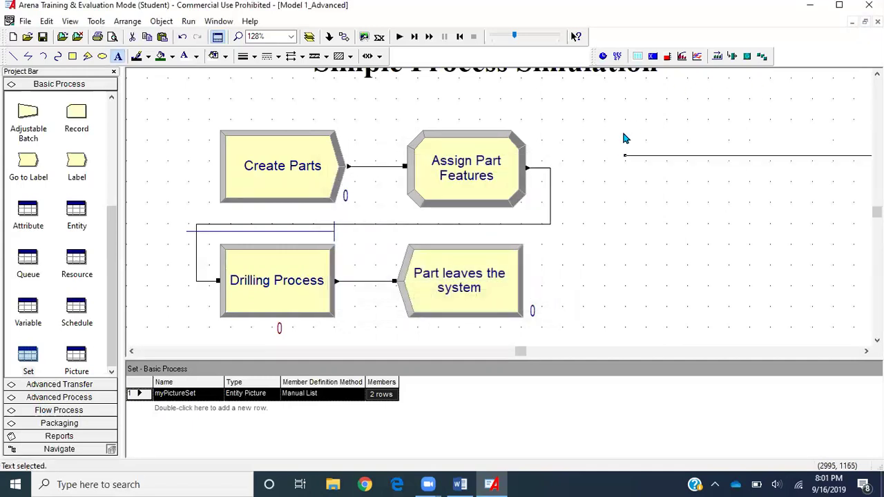
{"action": "left_click", "coordinate": [196, 56]}
{"action": "left_click", "coordinate": [188, 73]}
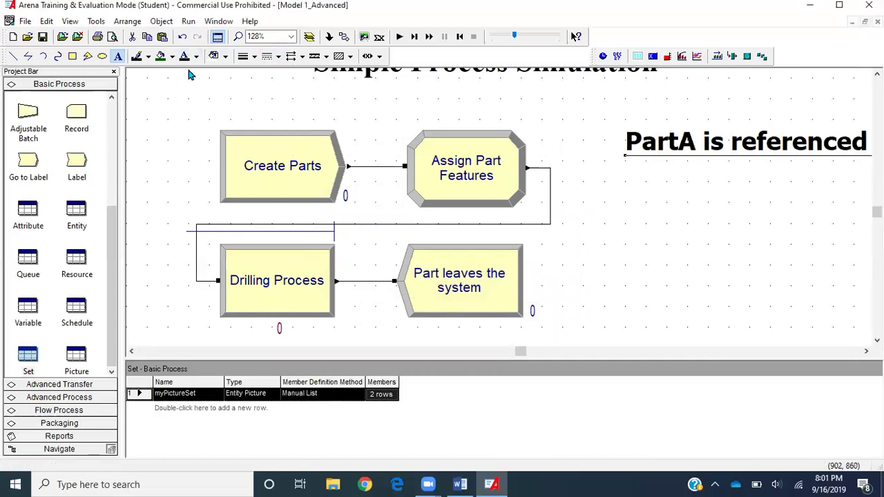
{"action": "left_click_drag", "start_coordinate": [662, 129], "coordinate": [600, 126]}
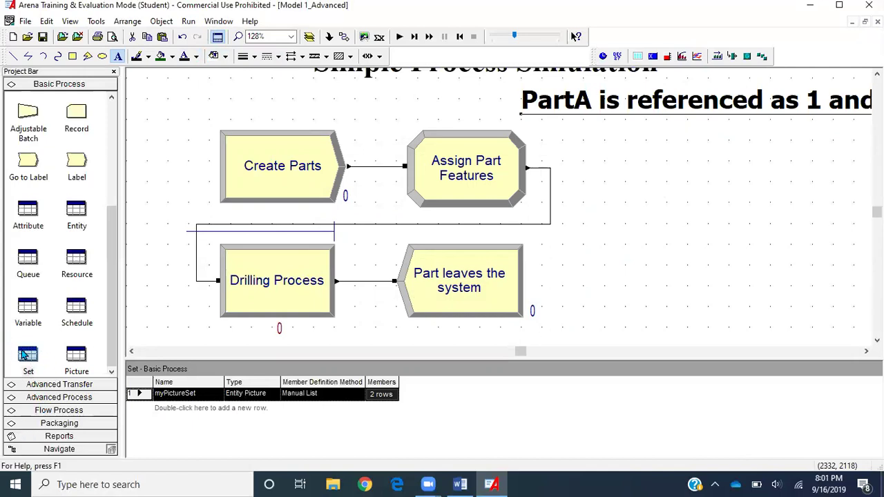
Add an Entity.Picture attribute assignment to Assign Part Features and build its value as an expression
{"action": "double_click", "coordinate": [496, 173]}
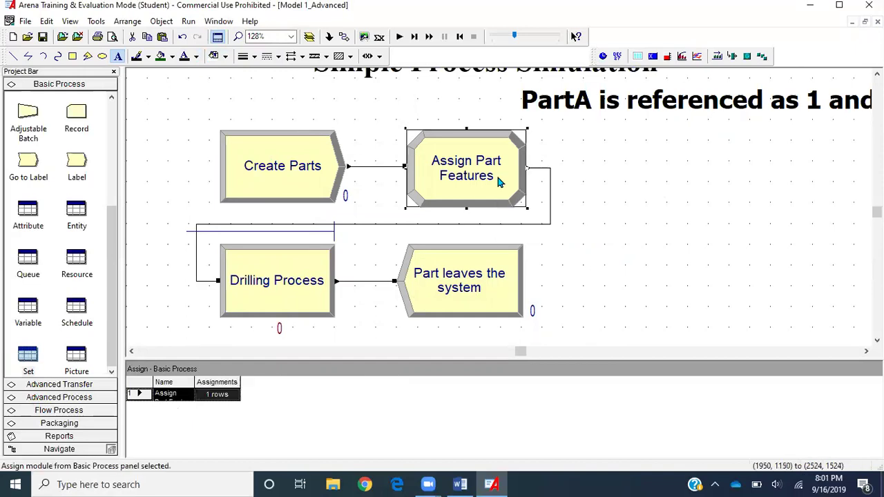
{"action": "left_click", "coordinate": [367, 253]}
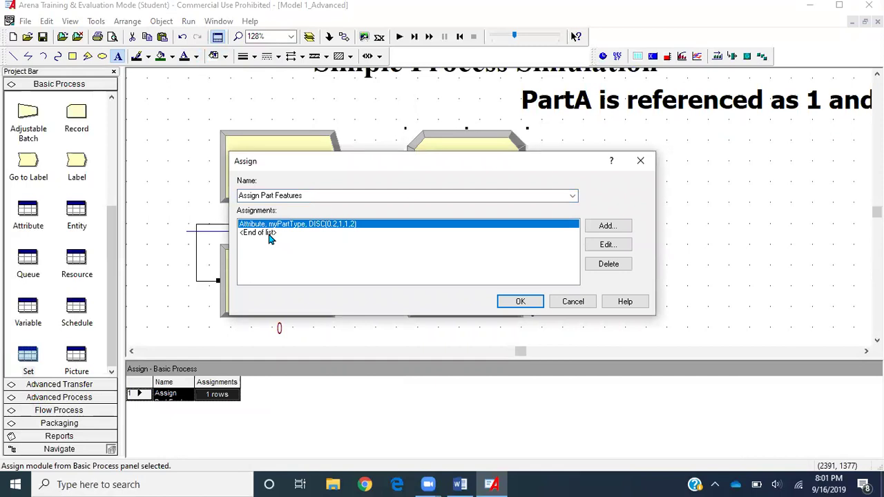
{"action": "left_click", "coordinate": [270, 235]}
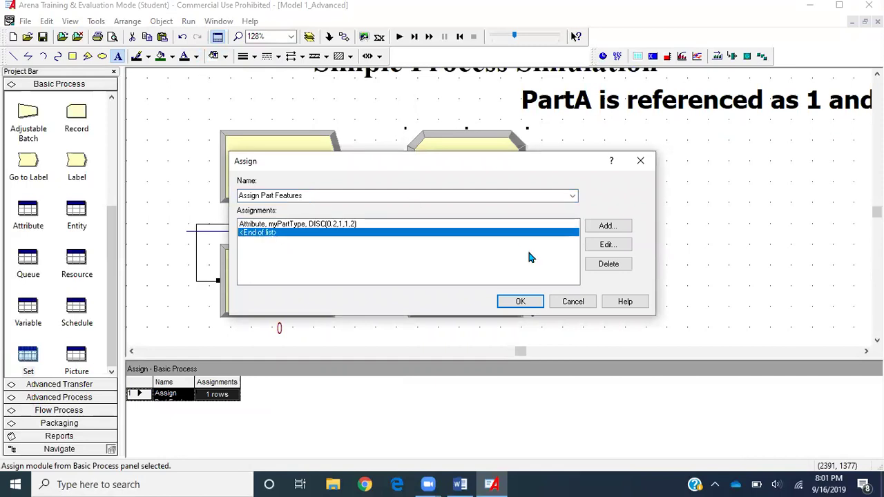
{"action": "left_click", "coordinate": [608, 229]}
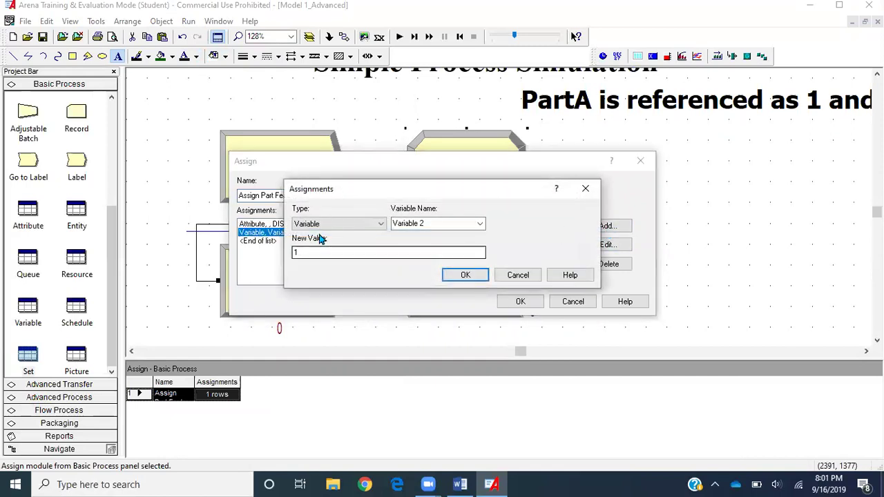
{"action": "left_click", "coordinate": [328, 224]}
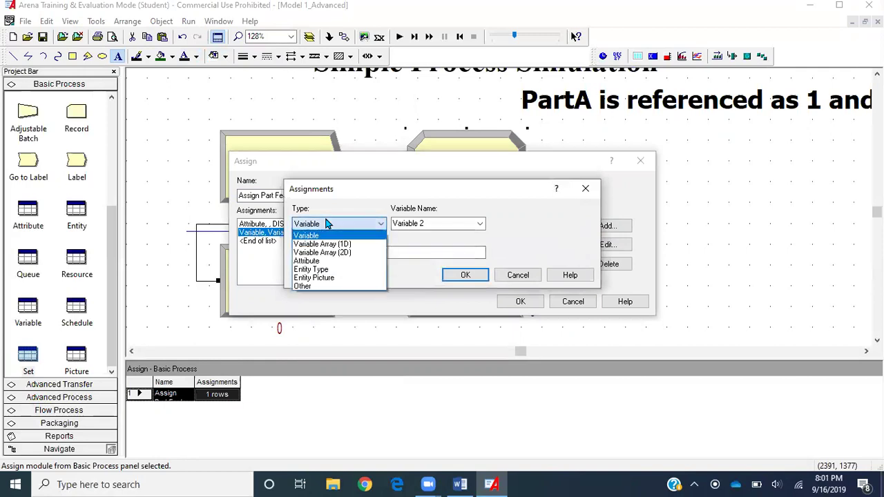
{"action": "left_click", "coordinate": [326, 262]}
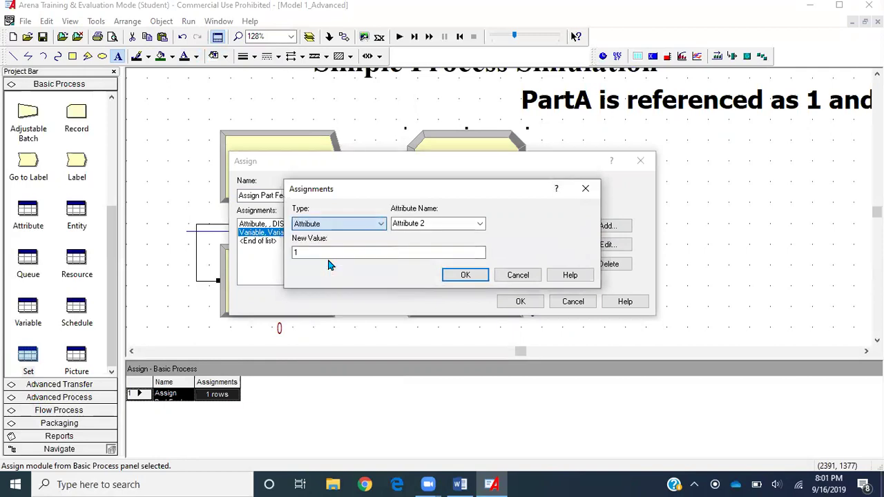
{"action": "left_click", "coordinate": [480, 223]}
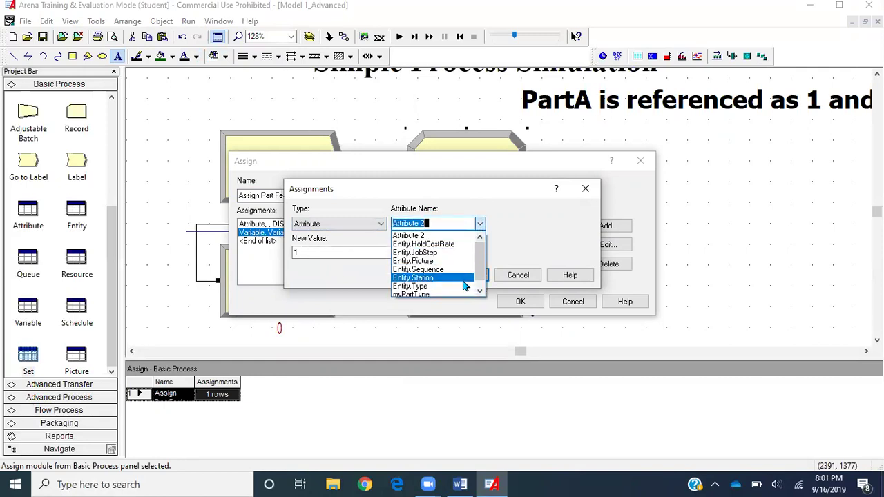
{"action": "left_click", "coordinate": [455, 261]}
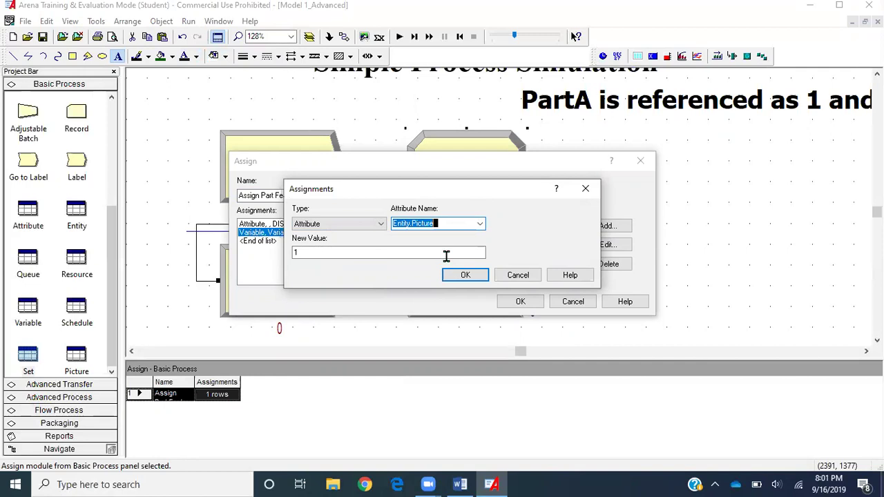
{"action": "right_click", "coordinate": [431, 254]}
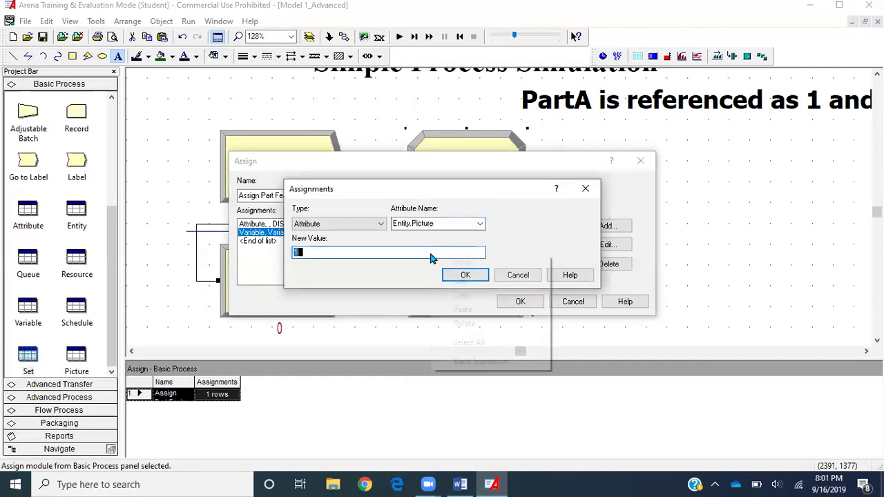
{"action": "left_click", "coordinate": [487, 361]}
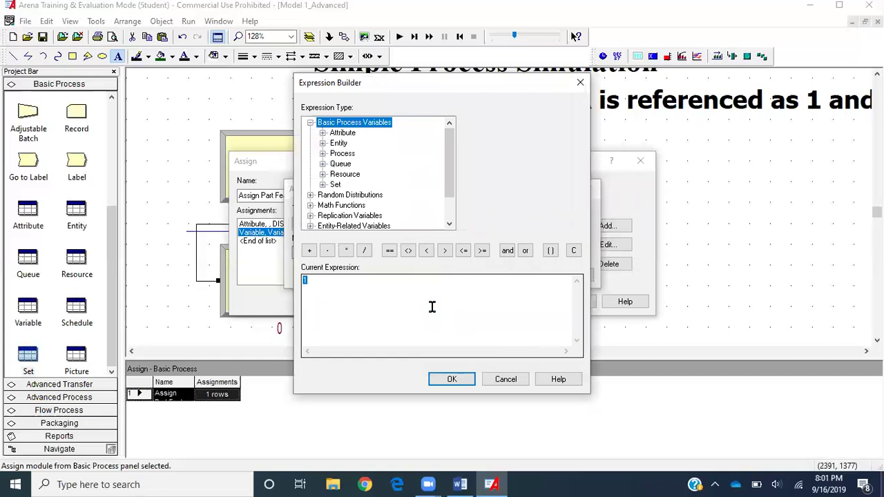
Insert a MEMBER lookup on myPictureSet into the Entity.Picture expression
{"action": "left_click", "coordinate": [323, 185]}
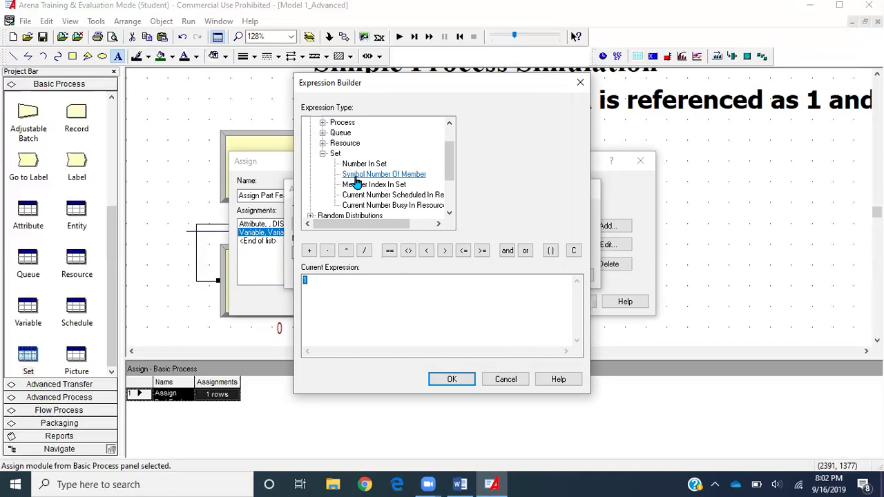
{"action": "left_click", "coordinate": [355, 177]}
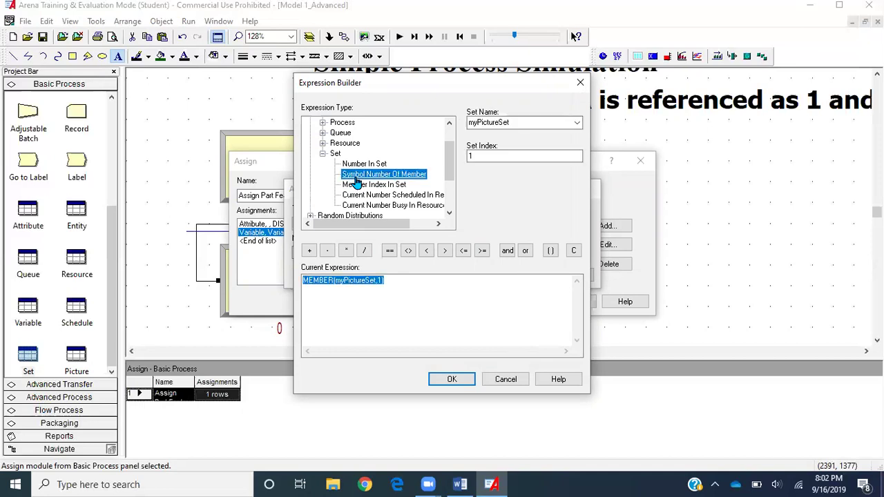
{"action": "left_click", "coordinate": [413, 290]}
{"action": "double_click", "coordinate": [351, 284]}
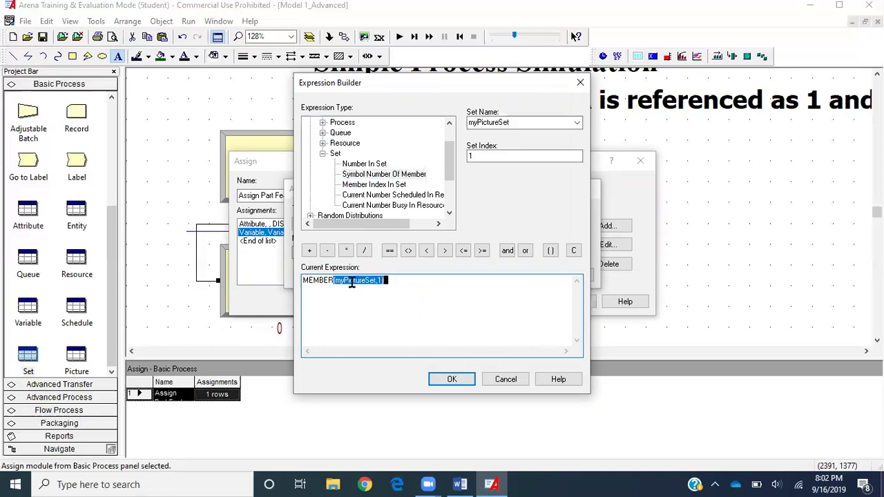
{"action": "left_click", "coordinate": [579, 123]}
{"action": "left_click", "coordinate": [579, 124]}
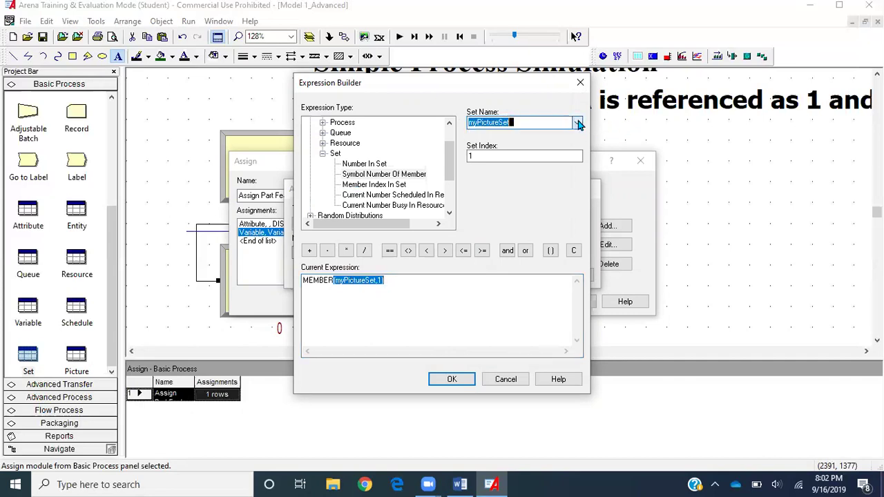
{"action": "left_click", "coordinate": [417, 285]}
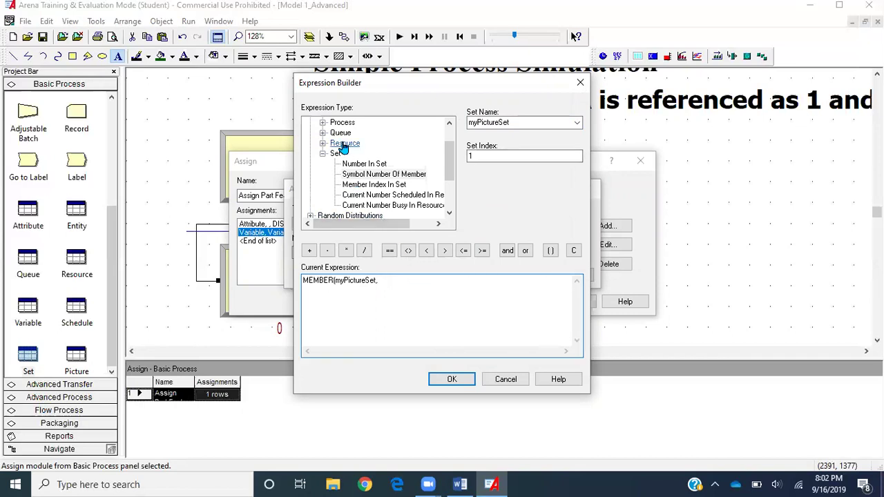
Use myPartType as the member index and accept the MEMBER(myPictureSet,myPartType) assignment
{"action": "scroll", "coordinate": [342, 157], "scroll_direction": "up", "scroll_amount": 1}
{"action": "left_click", "coordinate": [323, 134]}
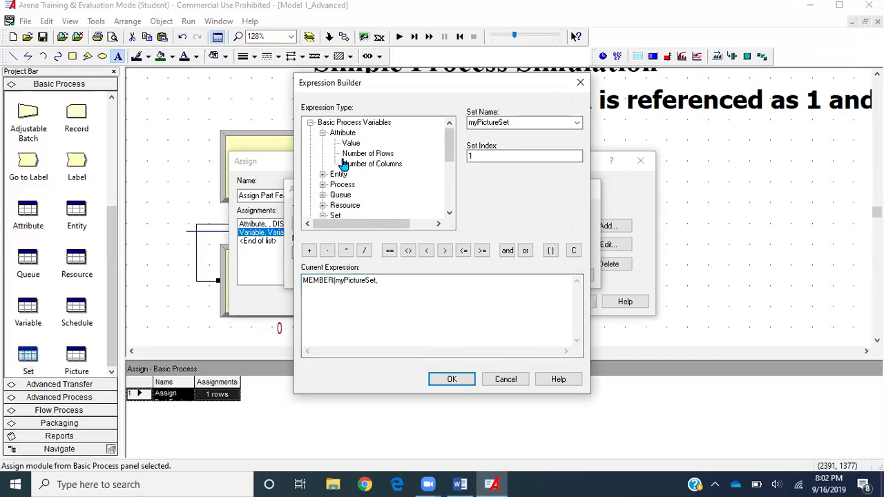
{"action": "left_click", "coordinate": [351, 144]}
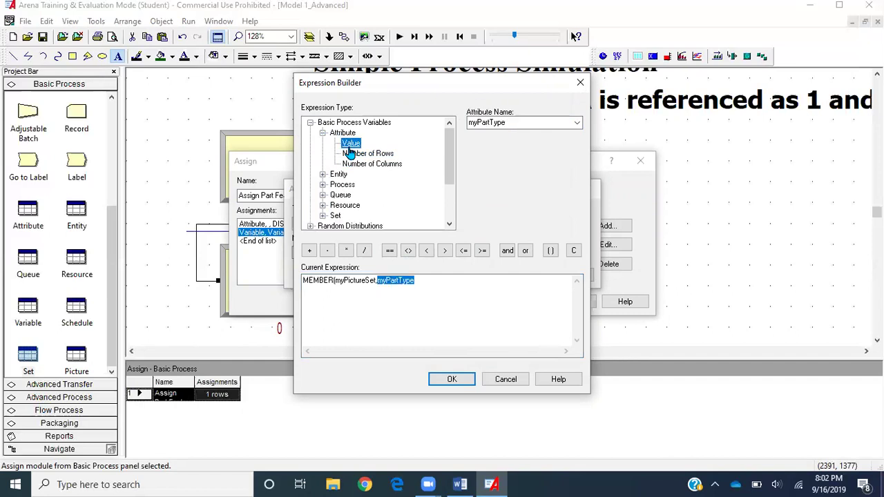
{"action": "left_click", "coordinate": [445, 275]}
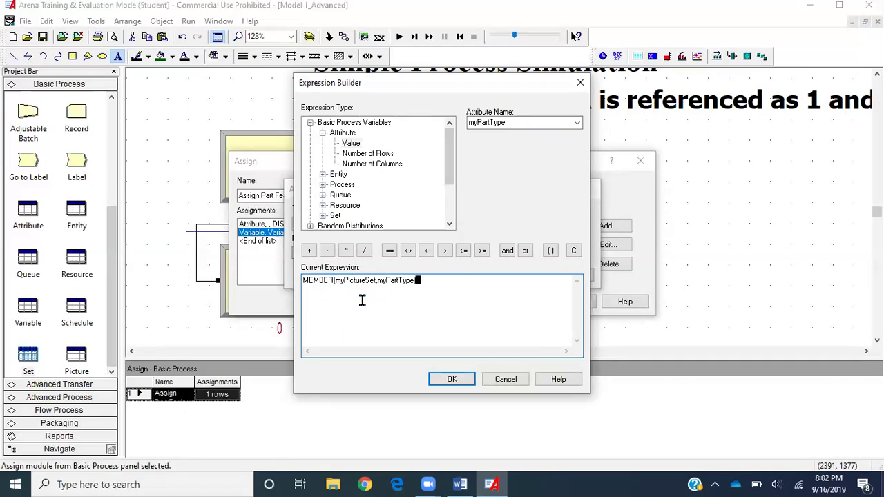
{"action": "left_click", "coordinate": [453, 382]}
{"action": "left_click", "coordinate": [464, 275]}
{"action": "left_click", "coordinate": [520, 302]}
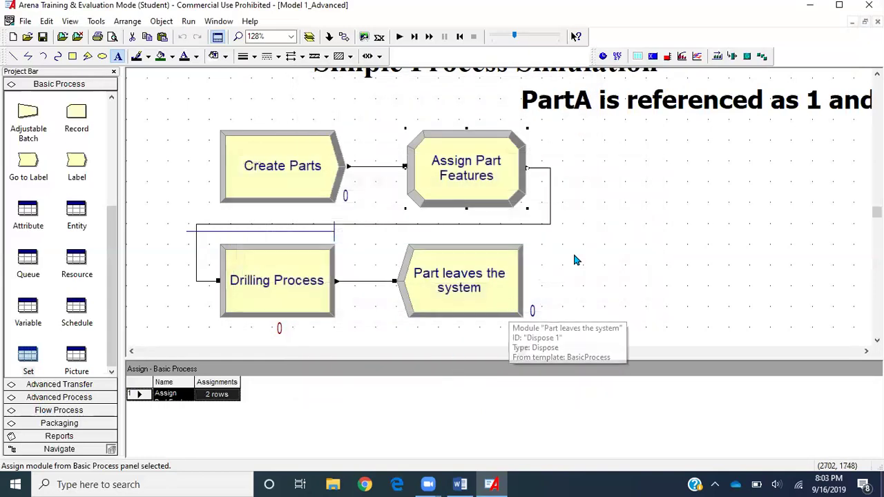
Save the model, nudge Create Parts slightly left, and lower animation speed to 0.001355
{"action": "left_click", "coordinate": [573, 250]}
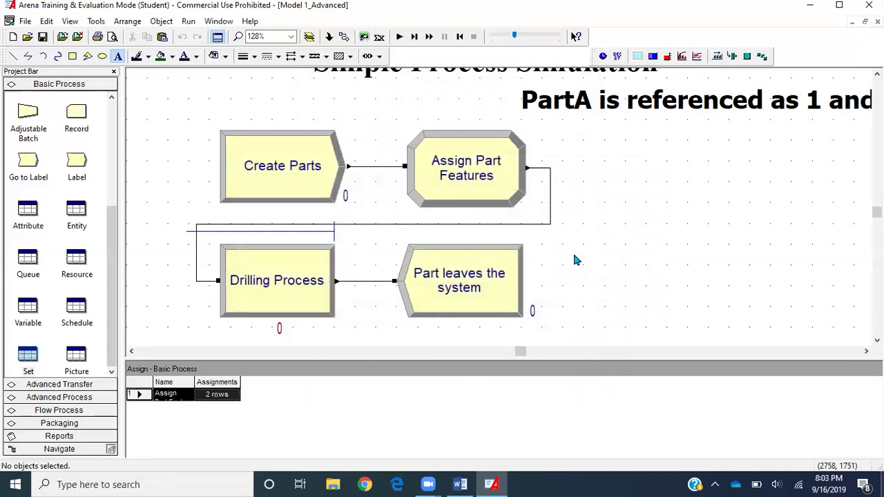
{"action": "left_click", "coordinate": [43, 37]}
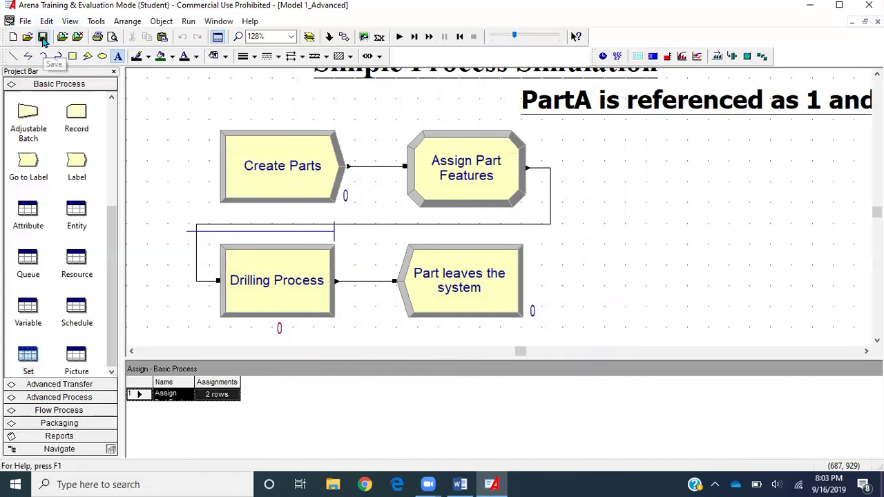
{"action": "left_click", "coordinate": [238, 169]}
{"action": "left_click_drag", "start_coordinate": [239, 170], "coordinate": [229, 169]}
{"action": "left_click", "coordinate": [628, 211]}
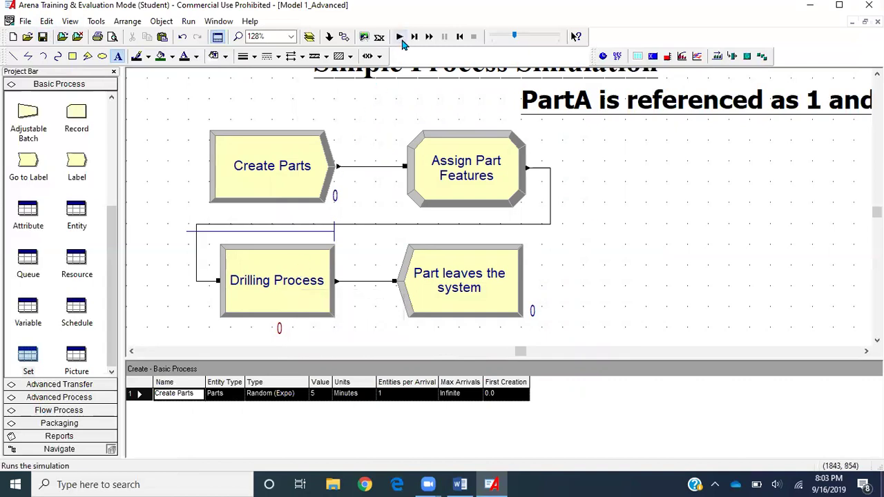
{"action": "left_click", "coordinate": [510, 36]}
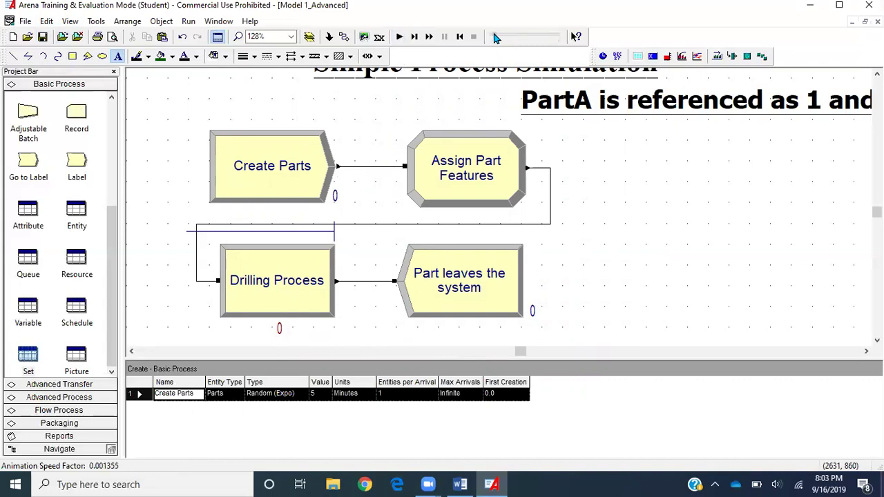
Run the simulation and slow the animation speed factor further to 0.000867
{"action": "left_click", "coordinate": [398, 36]}
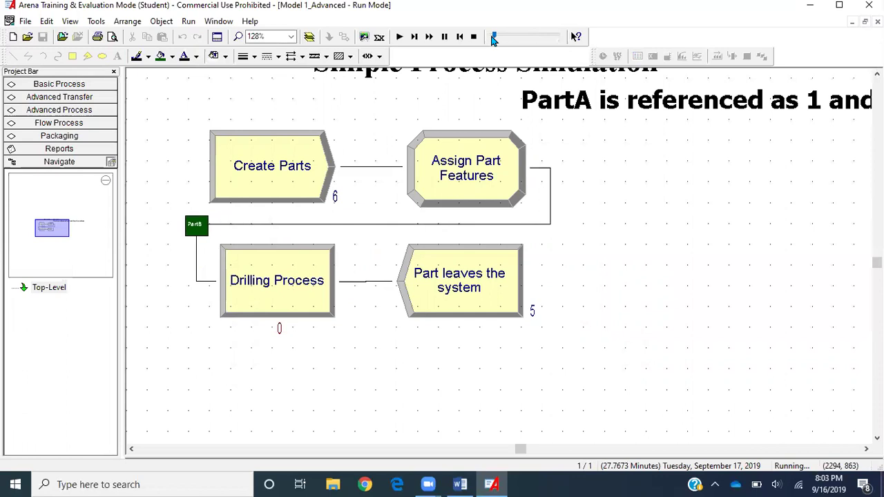
{"action": "left_click_drag", "start_coordinate": [493, 36], "coordinate": [490, 36]}
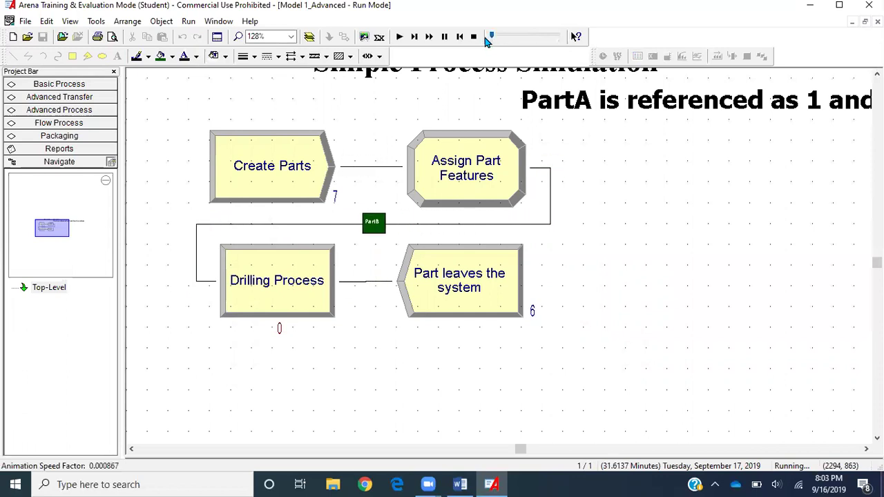